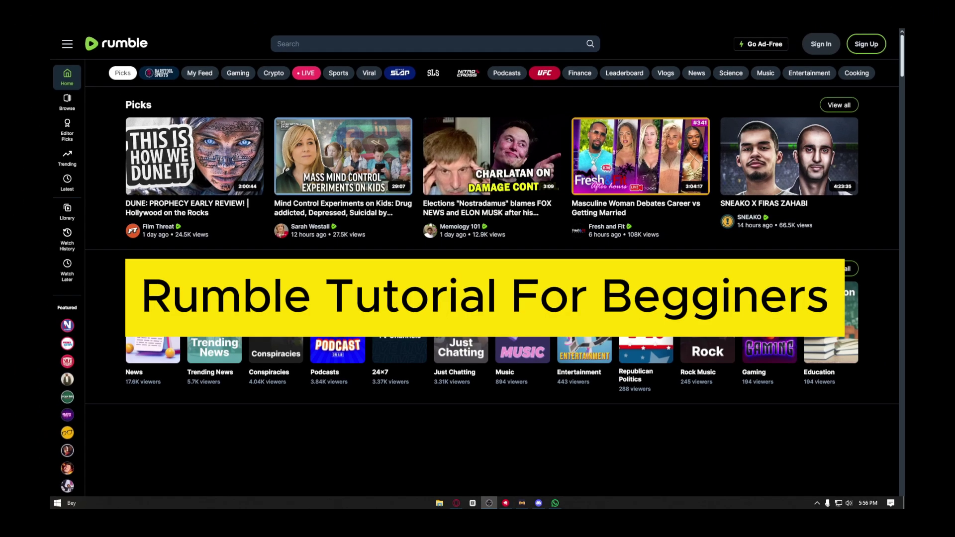
{"action": "scroll", "coordinate": [420, 269], "scroll_direction": "down", "scroll_amount": 2}
{"action": "scroll", "coordinate": [421, 269], "scroll_direction": "down", "scroll_amount": 2}
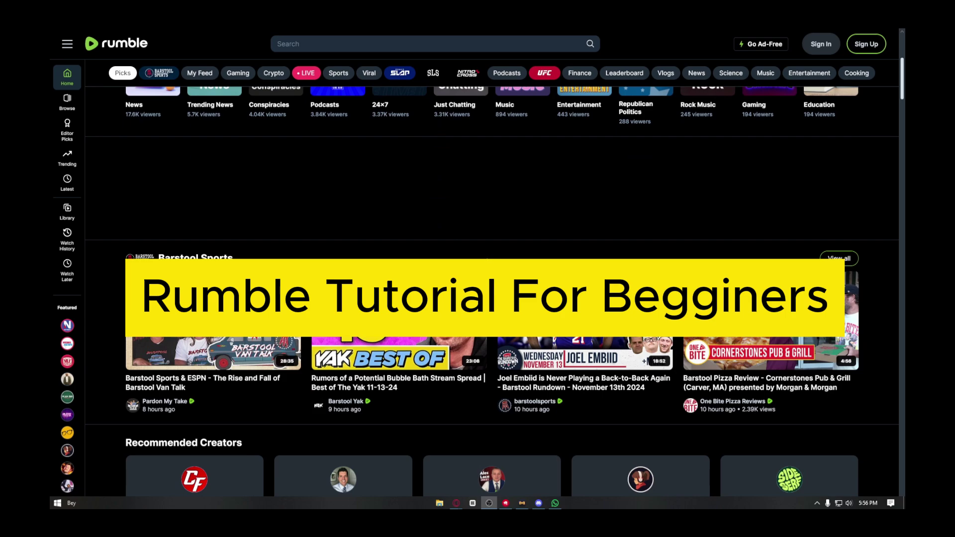
{"action": "scroll", "coordinate": [476, 243], "scroll_direction": "down", "scroll_amount": 1}
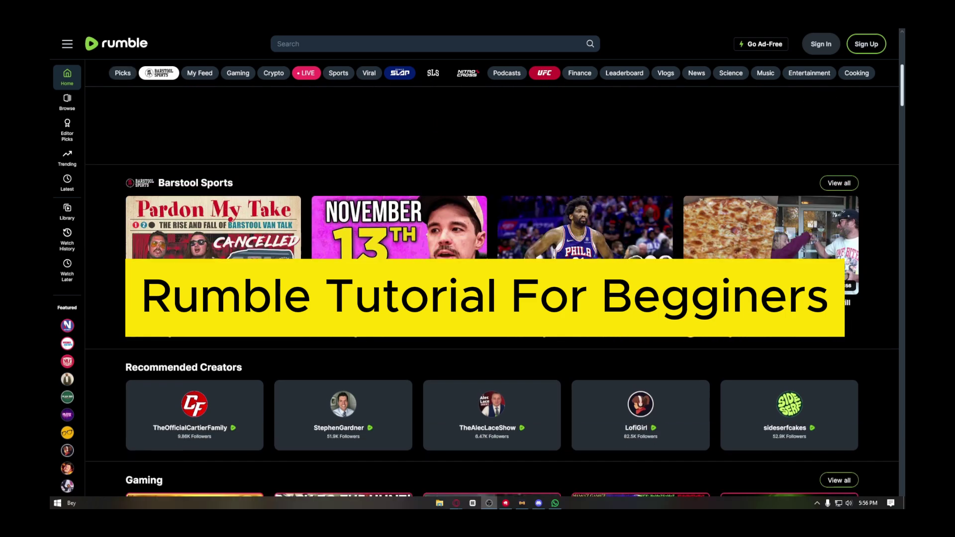
{"action": "scroll", "coordinate": [476, 243], "scroll_direction": "down", "scroll_amount": 2}
{"action": "scroll", "coordinate": [476, 243], "scroll_direction": "up", "scroll_amount": 1}
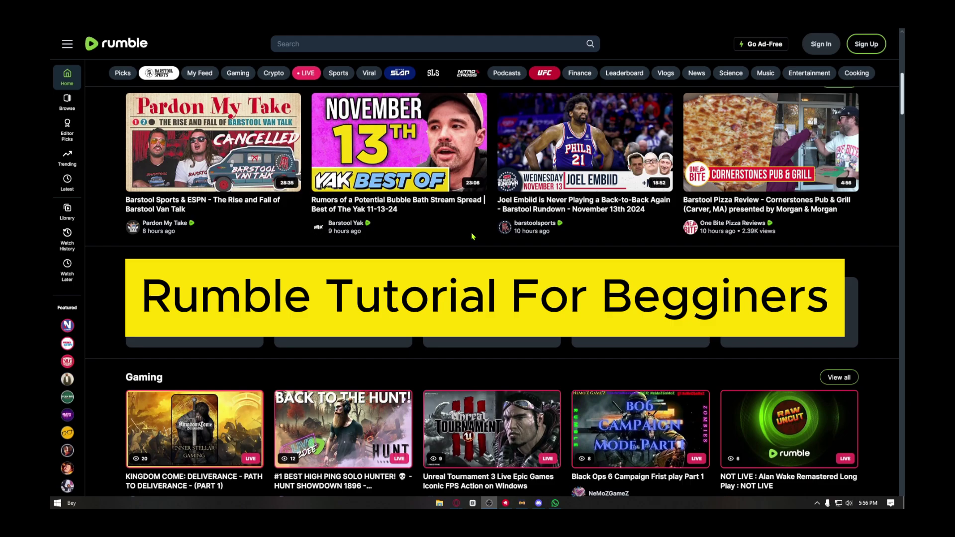
{"action": "scroll", "coordinate": [476, 243], "scroll_direction": "up", "scroll_amount": 3}
{"action": "scroll", "coordinate": [476, 244], "scroll_direction": "up", "scroll_amount": 2}
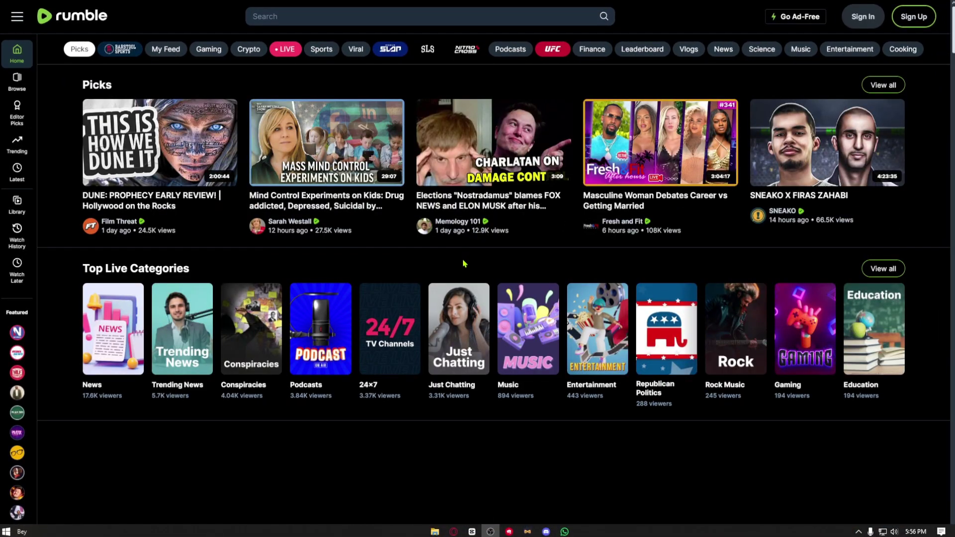
{"action": "scroll", "coordinate": [462, 263], "scroll_direction": "down", "scroll_amount": 2}
{"action": "scroll", "coordinate": [469, 267], "scroll_direction": "down", "scroll_amount": 1}
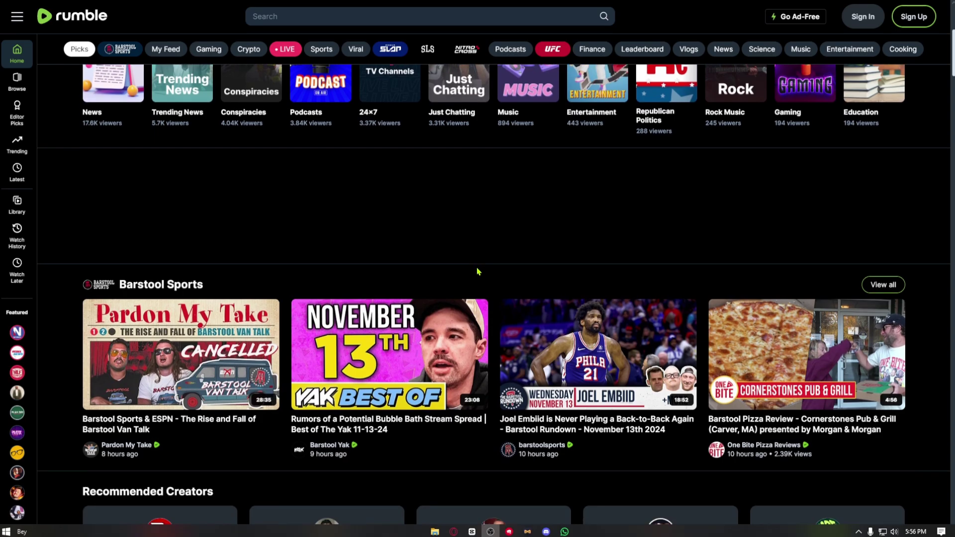
{"action": "scroll", "coordinate": [477, 271], "scroll_direction": "down", "scroll_amount": 1}
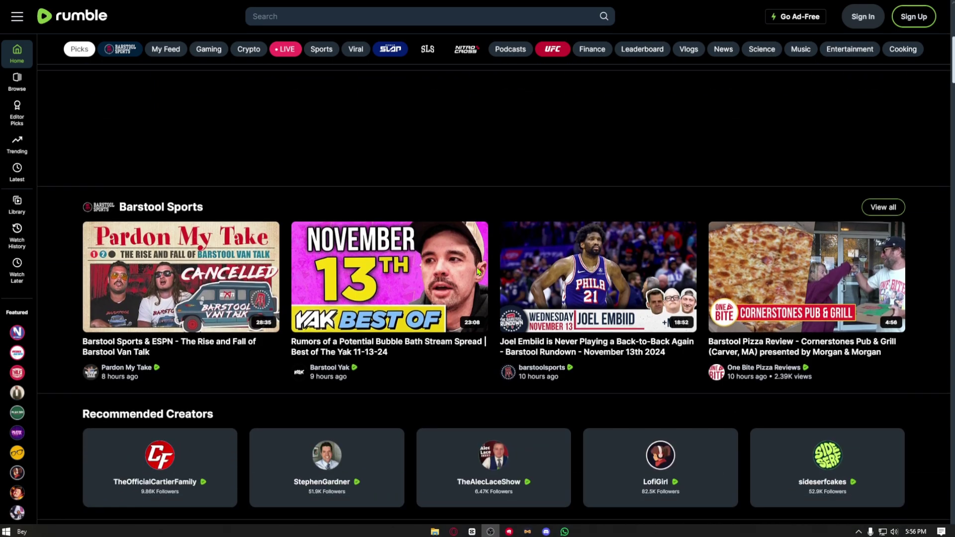
{"action": "scroll", "coordinate": [478, 270], "scroll_direction": "down", "scroll_amount": 1}
{"action": "scroll", "coordinate": [478, 270], "scroll_direction": "up", "scroll_amount": 2}
{"action": "scroll", "coordinate": [477, 270], "scroll_direction": "up", "scroll_amount": 3}
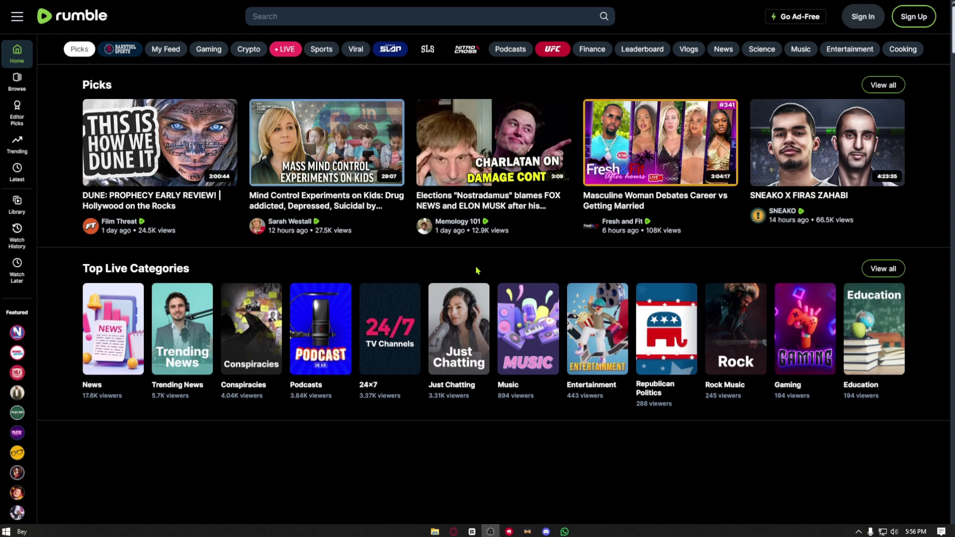
{"action": "mouse_move", "coordinate": [327, 200]}
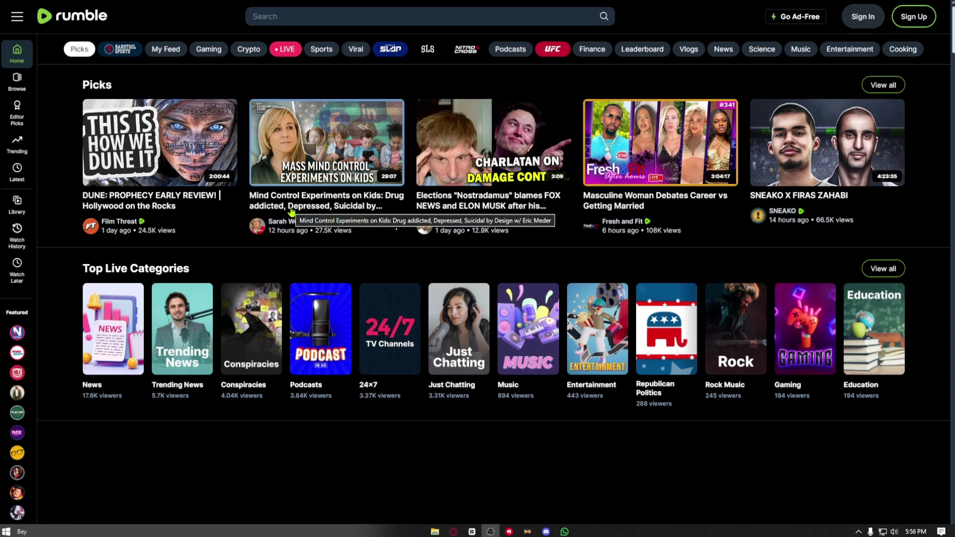
{"action": "scroll", "coordinate": [291, 213], "scroll_direction": "down", "scroll_amount": 3}
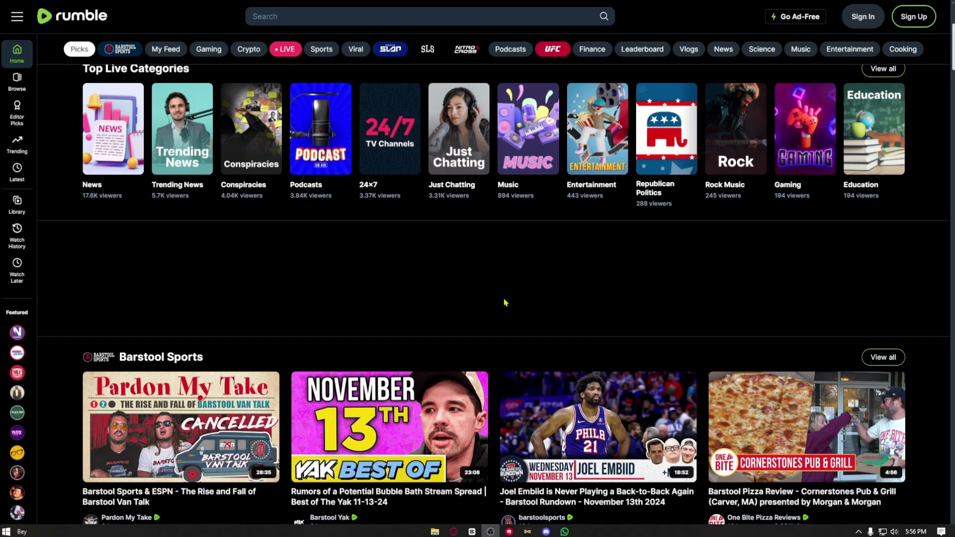
{"action": "scroll", "coordinate": [505, 303], "scroll_direction": "down", "scroll_amount": 3}
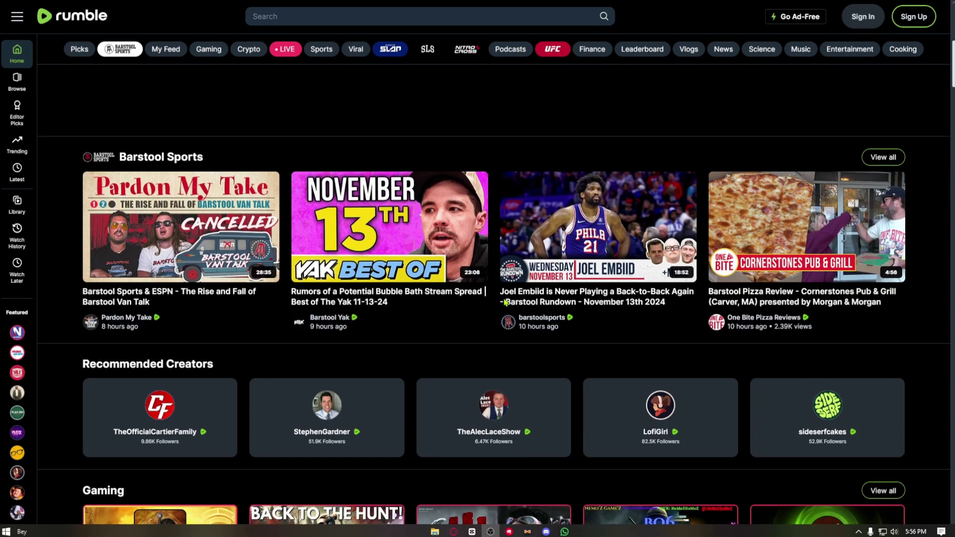
{"action": "scroll", "coordinate": [504, 302], "scroll_direction": "down", "scroll_amount": 2}
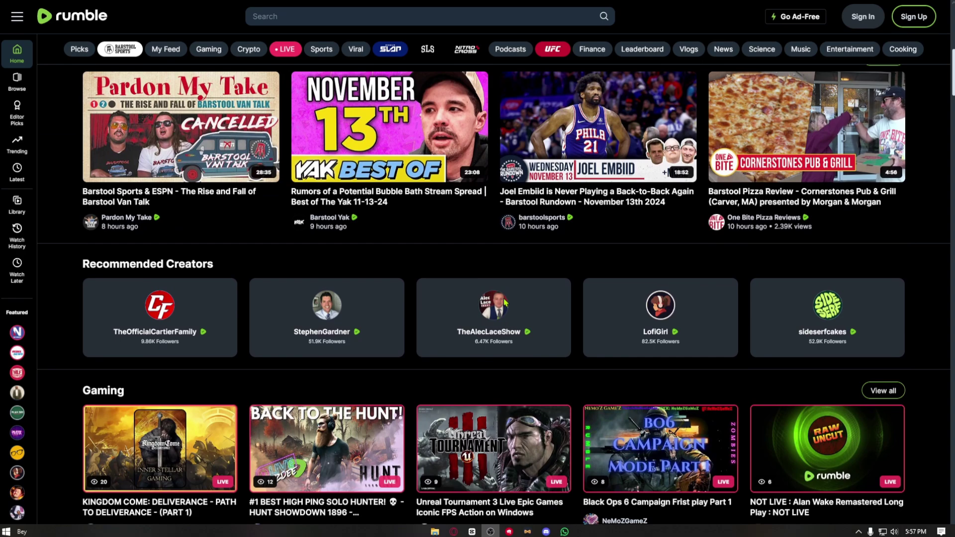
{"action": "scroll", "coordinate": [505, 301], "scroll_direction": "down", "scroll_amount": 1}
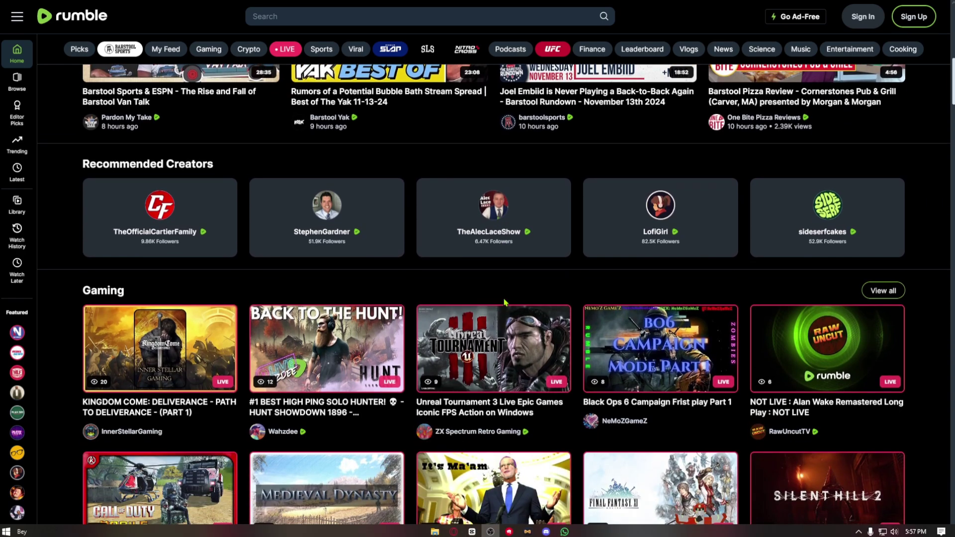
{"action": "scroll", "coordinate": [504, 302], "scroll_direction": "down", "scroll_amount": 1}
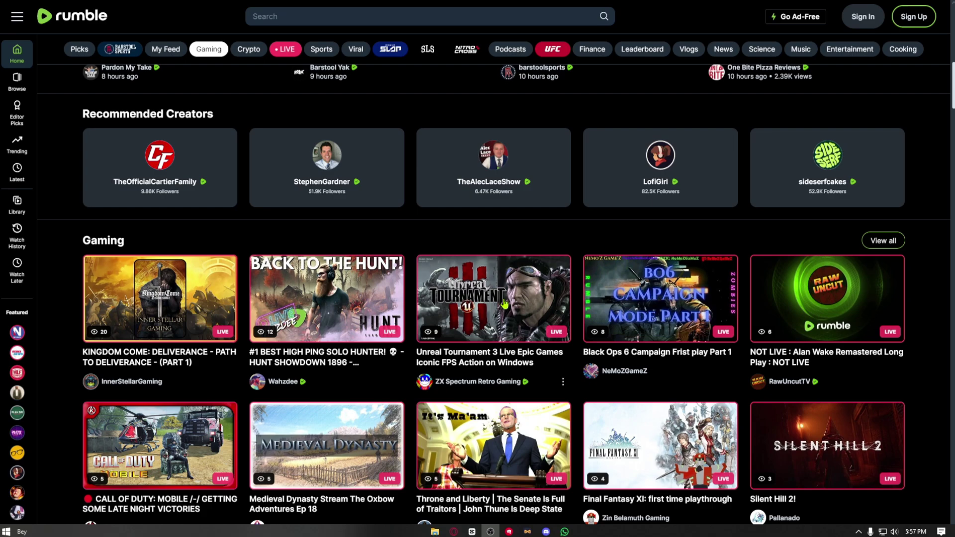
{"action": "scroll", "coordinate": [504, 303], "scroll_direction": "down", "scroll_amount": 2}
{"action": "scroll", "coordinate": [505, 304], "scroll_direction": "down", "scroll_amount": 2}
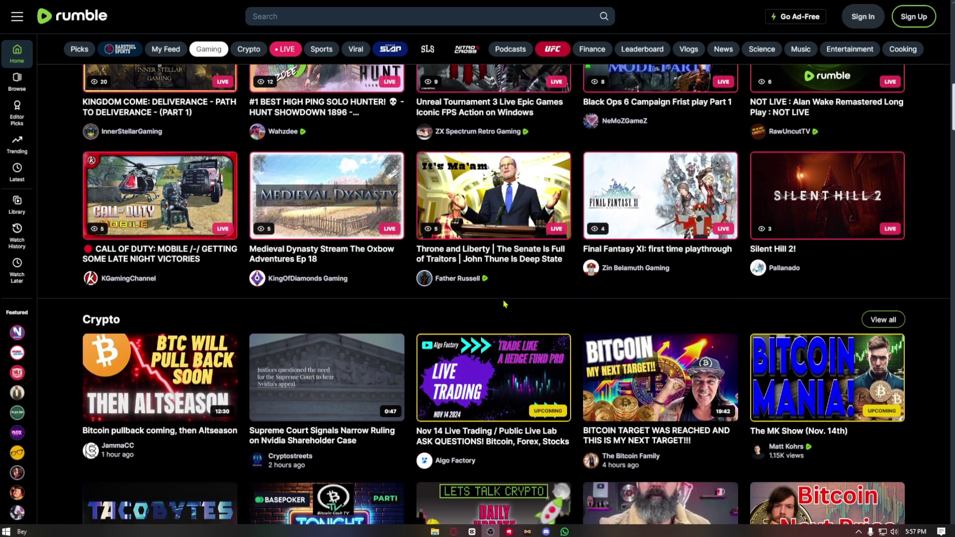
{"action": "scroll", "coordinate": [504, 304], "scroll_direction": "down", "scroll_amount": 2}
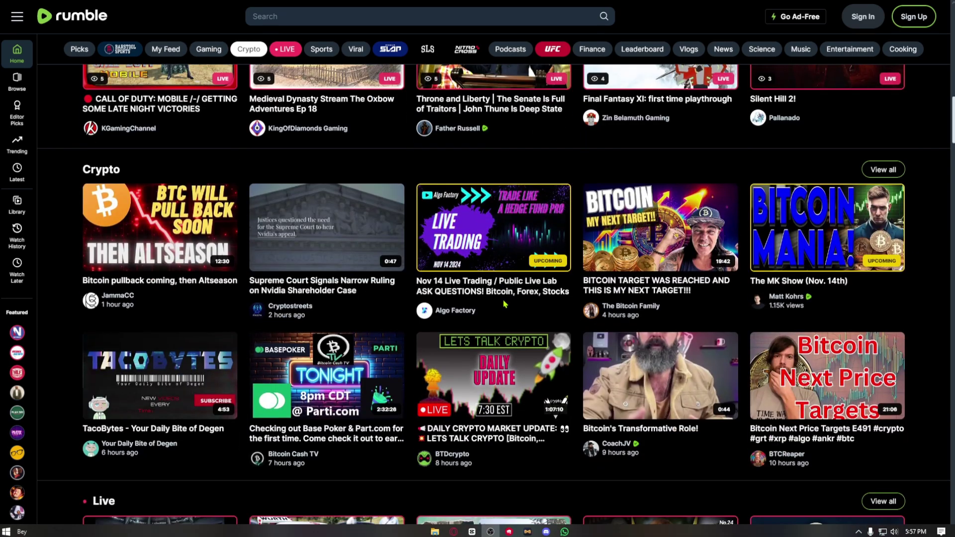
{"action": "scroll", "coordinate": [504, 303], "scroll_direction": "down", "scroll_amount": 1}
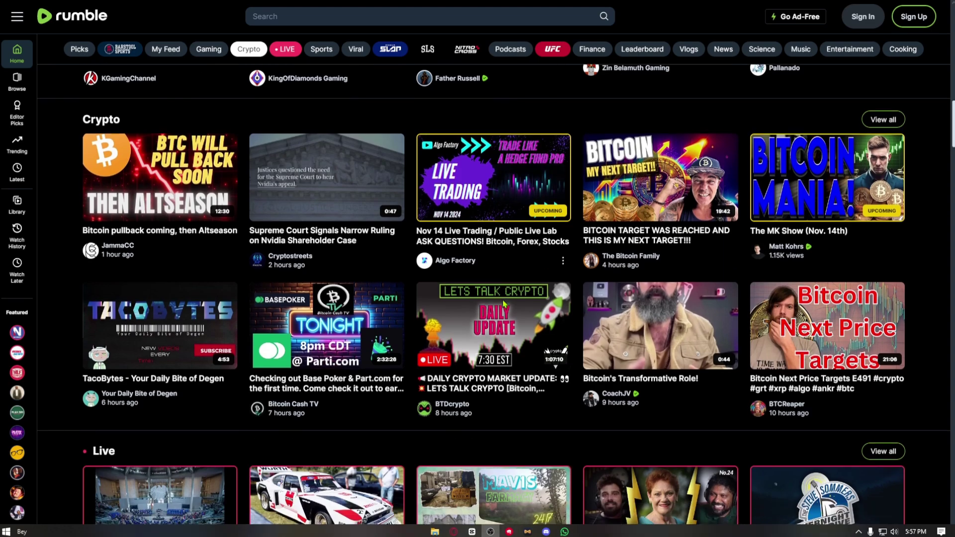
{"action": "scroll", "coordinate": [504, 303], "scroll_direction": "down", "scroll_amount": 2}
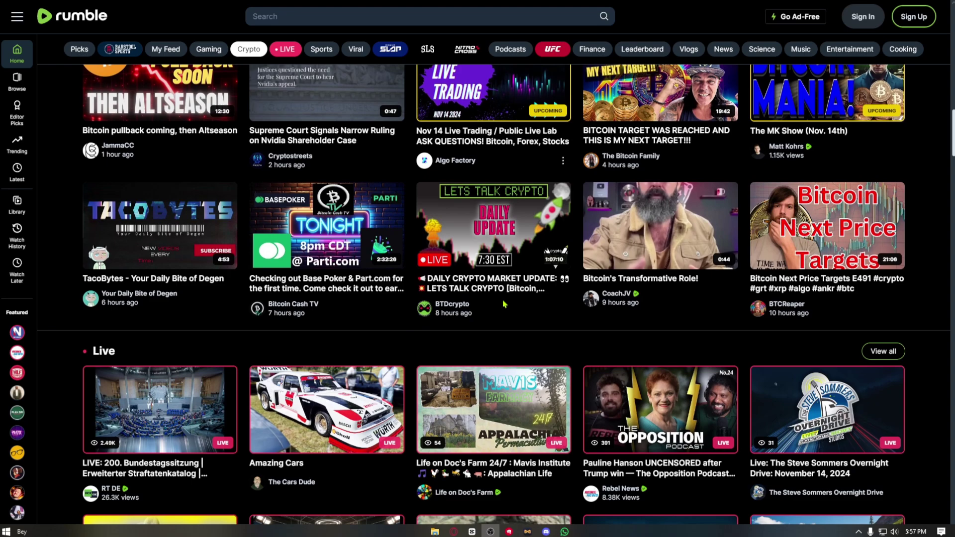
{"action": "scroll", "coordinate": [504, 304], "scroll_direction": "down", "scroll_amount": 1}
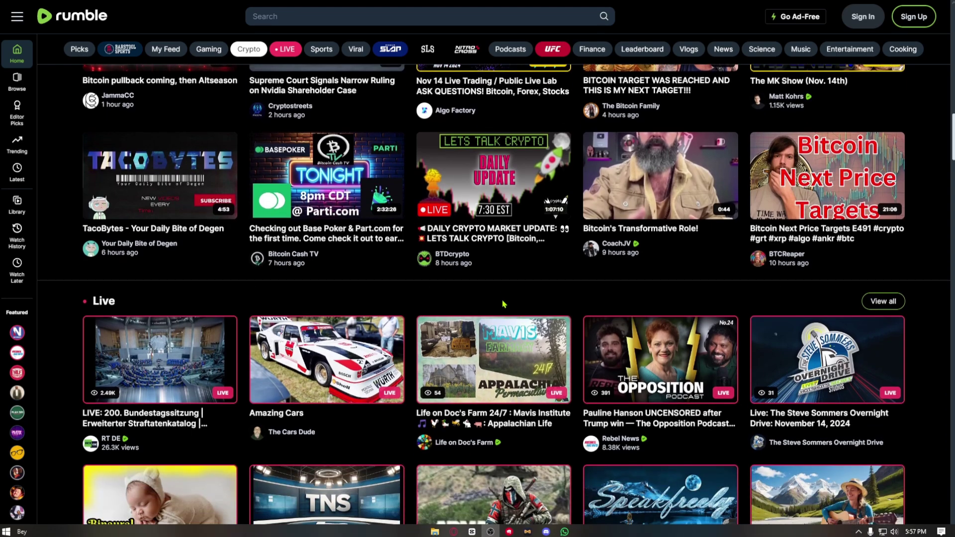
{"action": "scroll", "coordinate": [504, 303], "scroll_direction": "down", "scroll_amount": 2}
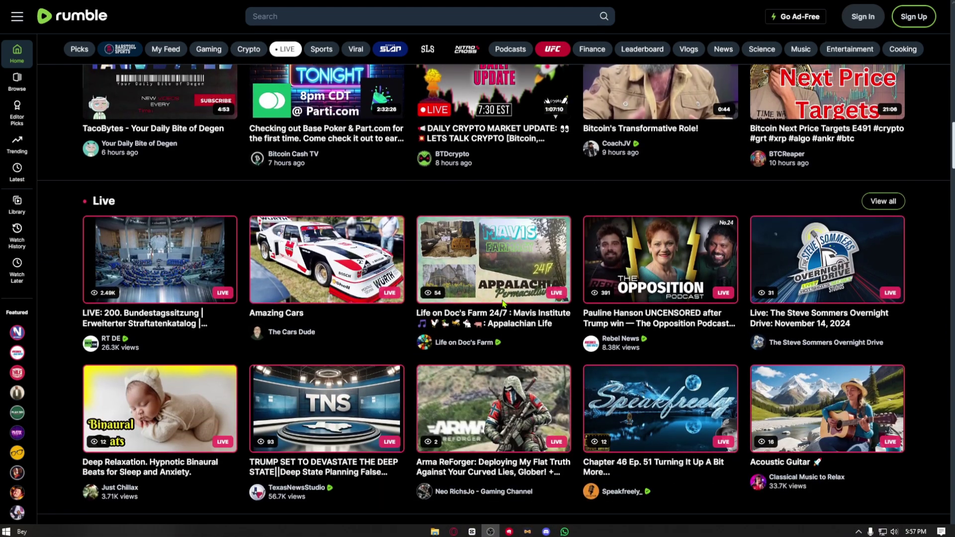
{"action": "scroll", "coordinate": [503, 304], "scroll_direction": "down", "scroll_amount": 1}
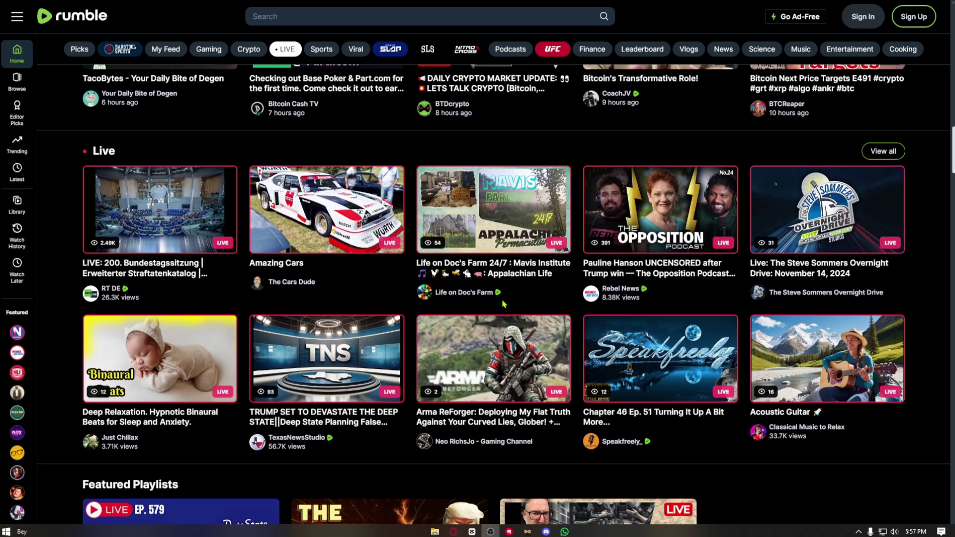
{"action": "scroll", "coordinate": [504, 304], "scroll_direction": "down", "scroll_amount": 1}
{"action": "scroll", "coordinate": [504, 304], "scroll_direction": "down", "scroll_amount": 3}
{"action": "scroll", "coordinate": [488, 293], "scroll_direction": "down", "scroll_amount": 1}
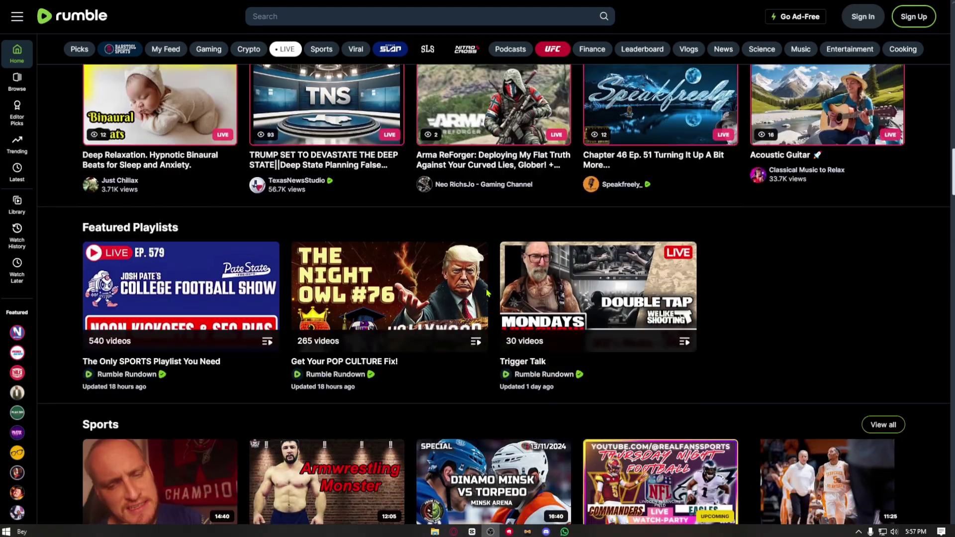
{"action": "scroll", "coordinate": [487, 294], "scroll_direction": "down", "scroll_amount": 3}
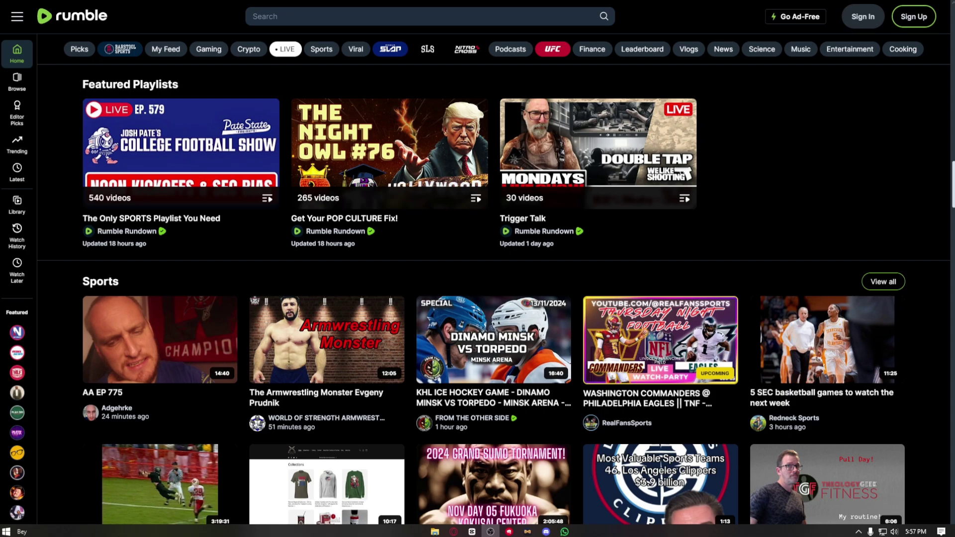
{"action": "scroll", "coordinate": [580, 301], "scroll_direction": "down", "scroll_amount": 3}
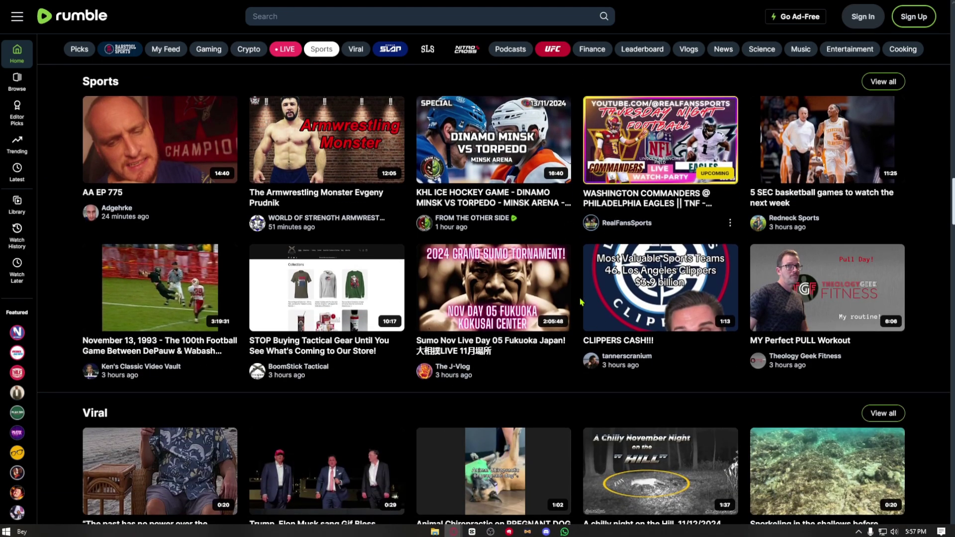
{"action": "scroll", "coordinate": [580, 302], "scroll_direction": "down", "scroll_amount": 3}
{"action": "scroll", "coordinate": [561, 316], "scroll_direction": "down", "scroll_amount": 1}
{"action": "scroll", "coordinate": [560, 320], "scroll_direction": "down", "scroll_amount": 1}
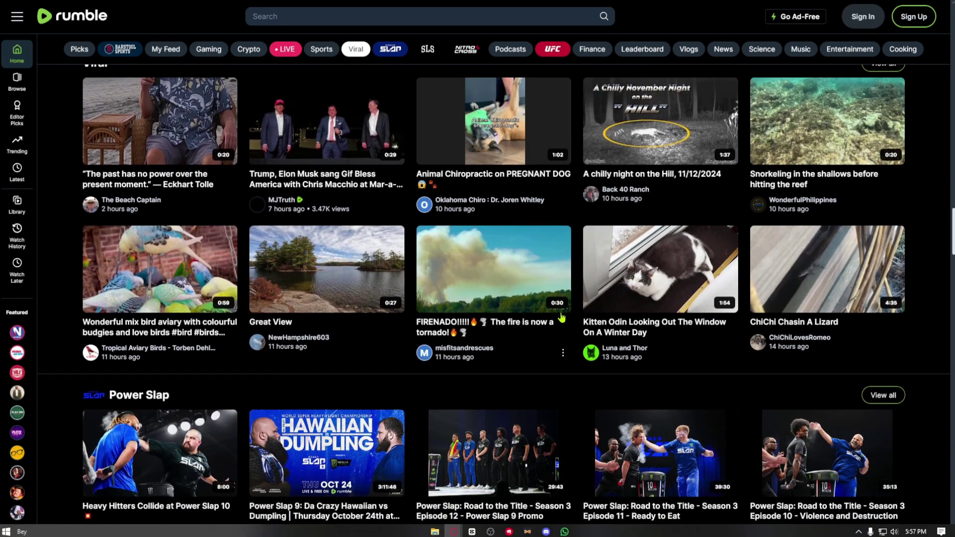
{"action": "scroll", "coordinate": [559, 320], "scroll_direction": "down", "scroll_amount": 2}
{"action": "scroll", "coordinate": [560, 320], "scroll_direction": "down", "scroll_amount": 1}
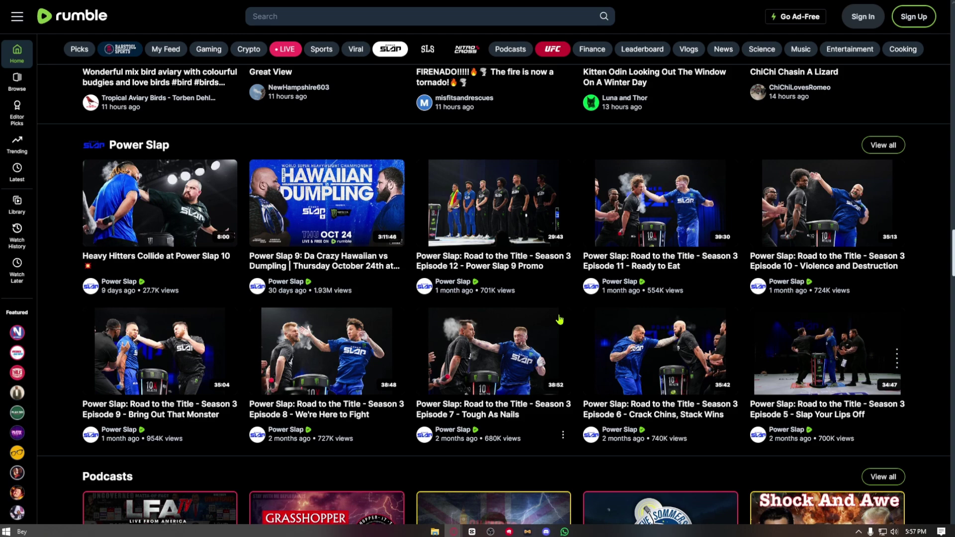
{"action": "scroll", "coordinate": [559, 320], "scroll_direction": "down", "scroll_amount": 1}
{"action": "scroll", "coordinate": [560, 319], "scroll_direction": "down", "scroll_amount": 1}
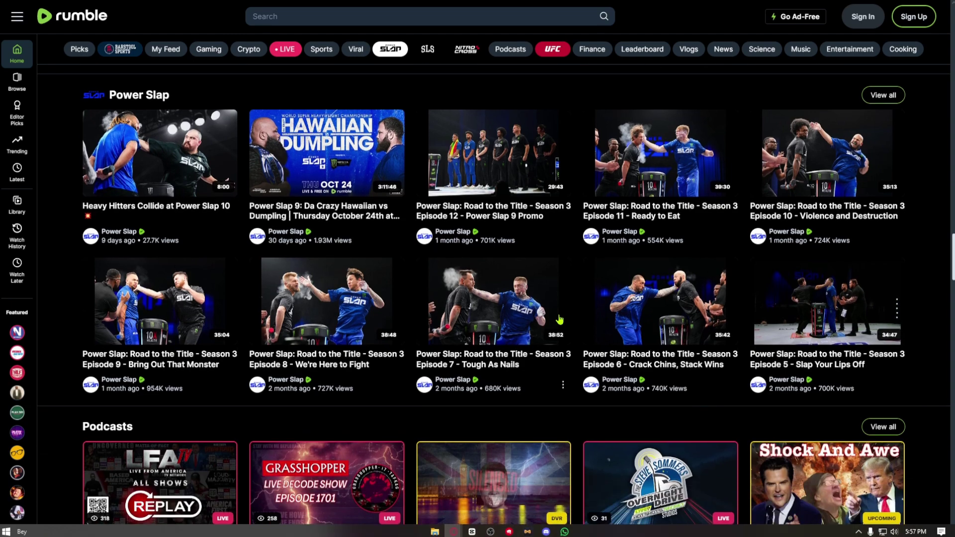
{"action": "scroll", "coordinate": [560, 319], "scroll_direction": "down", "scroll_amount": 1}
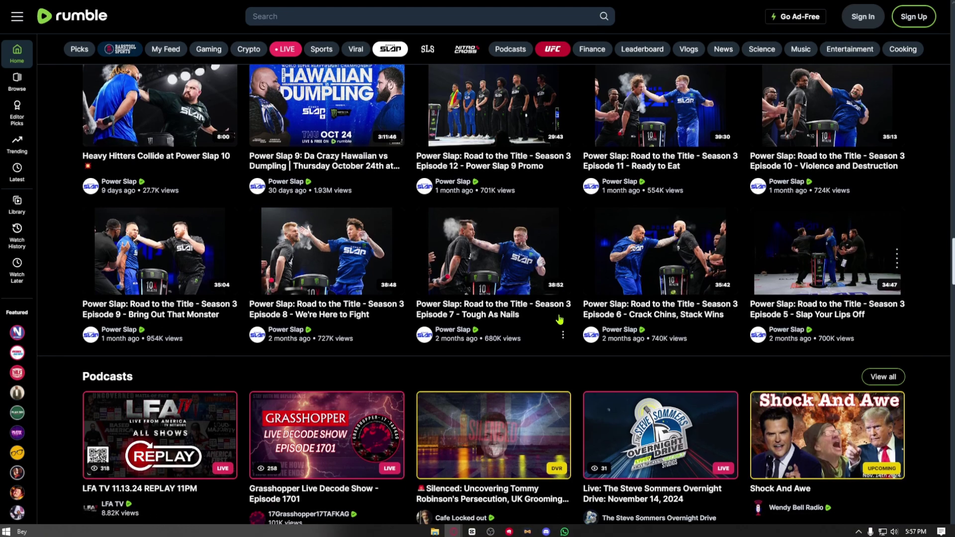
{"action": "scroll", "coordinate": [560, 319], "scroll_direction": "down", "scroll_amount": 1}
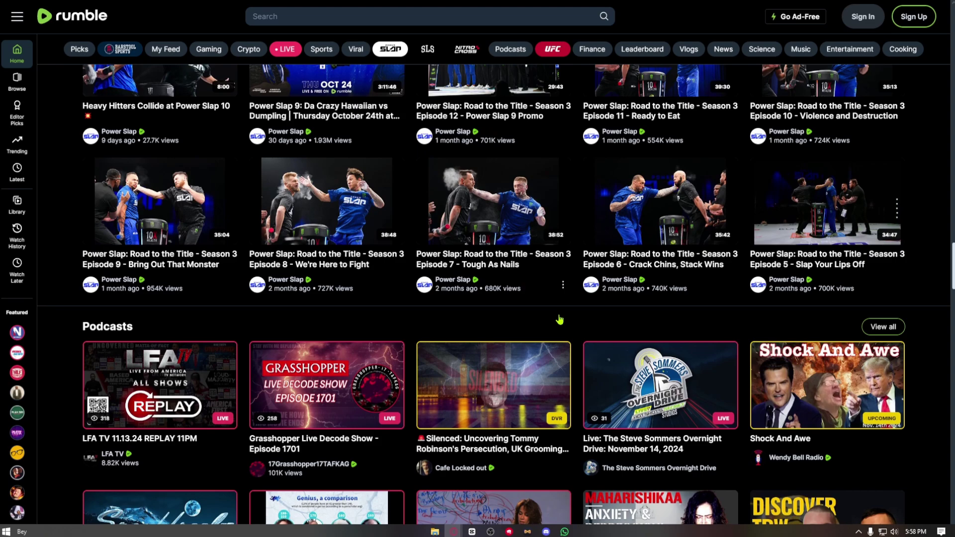
{"action": "scroll", "coordinate": [559, 319], "scroll_direction": "down", "scroll_amount": 1}
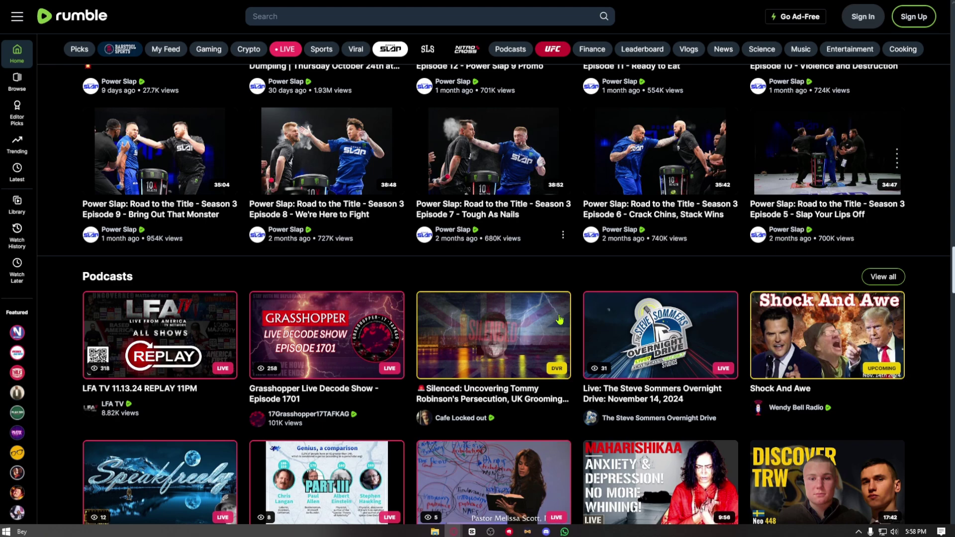
{"action": "scroll", "coordinate": [560, 319], "scroll_direction": "down", "scroll_amount": 1}
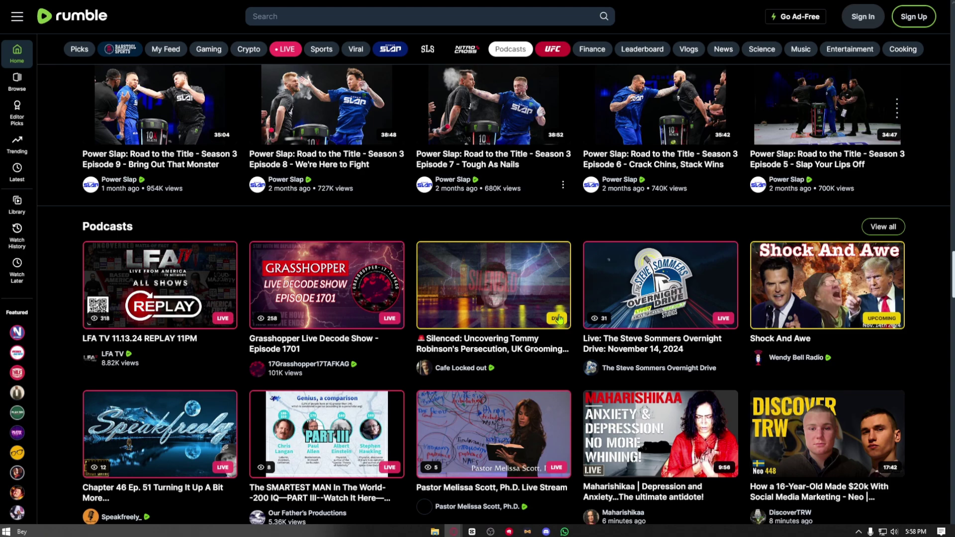
{"action": "scroll", "coordinate": [558, 318], "scroll_direction": "up", "scroll_amount": 2}
{"action": "scroll", "coordinate": [560, 321], "scroll_direction": "up", "scroll_amount": 2}
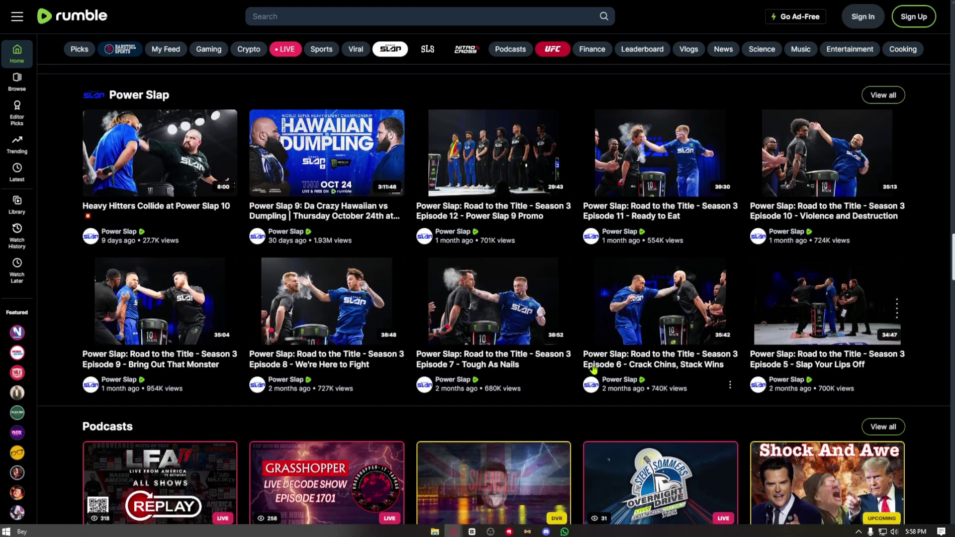
{"action": "scroll", "coordinate": [466, 349], "scroll_direction": "up", "scroll_amount": 2}
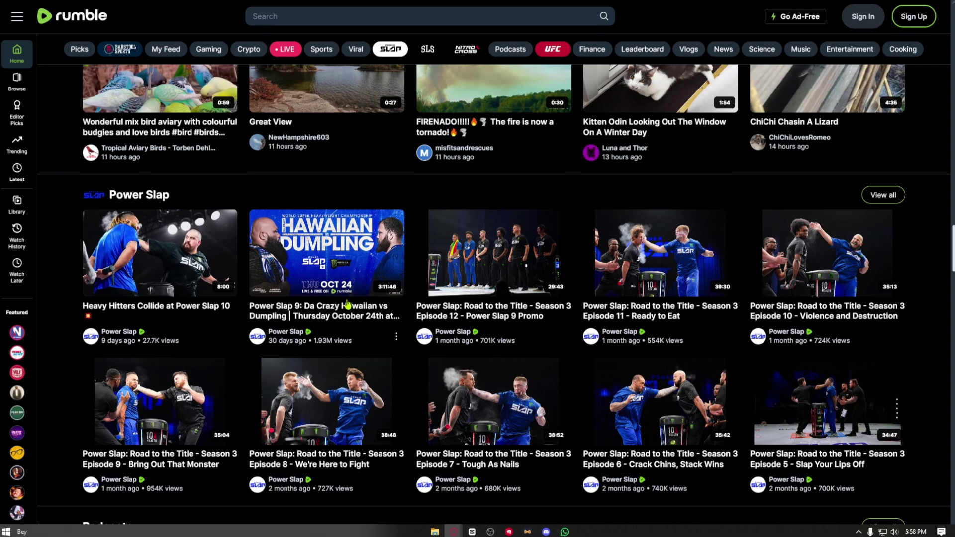
{"action": "mouse_move", "coordinate": [326, 153]}
{"action": "scroll", "coordinate": [328, 224], "scroll_direction": "down", "scroll_amount": 3}
{"action": "scroll", "coordinate": [337, 176], "scroll_direction": "down", "scroll_amount": 2}
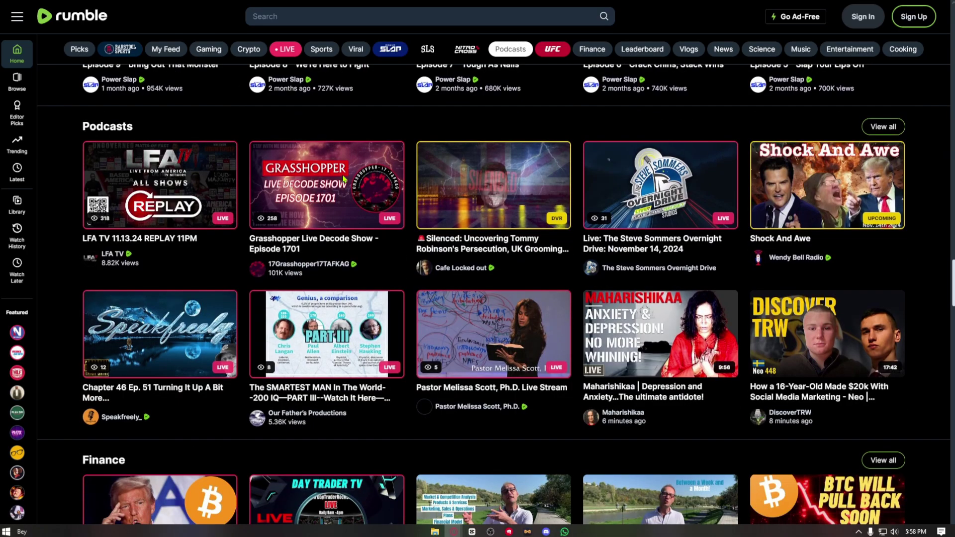
{"action": "scroll", "coordinate": [348, 193], "scroll_direction": "down", "scroll_amount": 2}
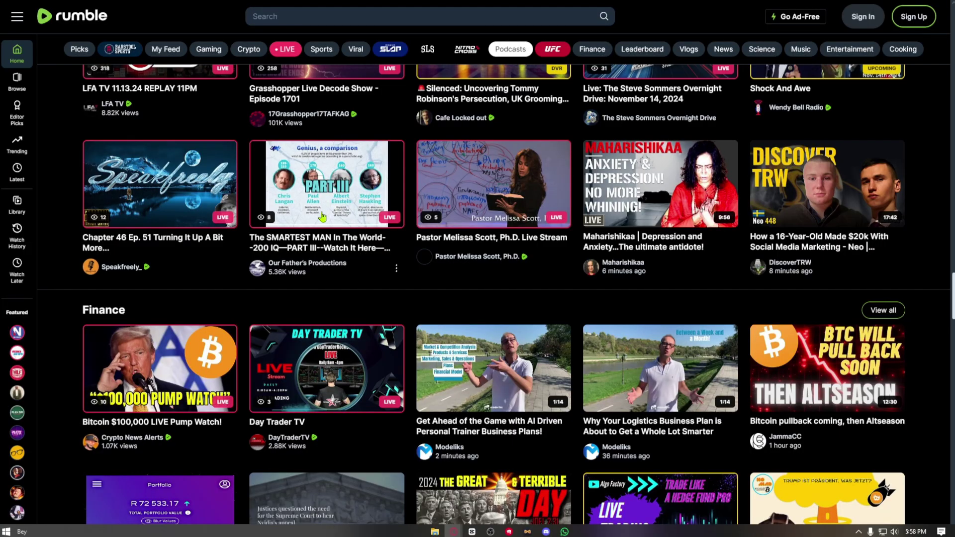
{"action": "scroll", "coordinate": [323, 216], "scroll_direction": "down", "scroll_amount": 2}
{"action": "scroll", "coordinate": [373, 239], "scroll_direction": "up", "scroll_amount": 4}
{"action": "scroll", "coordinate": [447, 261], "scroll_direction": "up", "scroll_amount": 5}
{"action": "scroll", "coordinate": [567, 297], "scroll_direction": "up", "scroll_amount": 5}
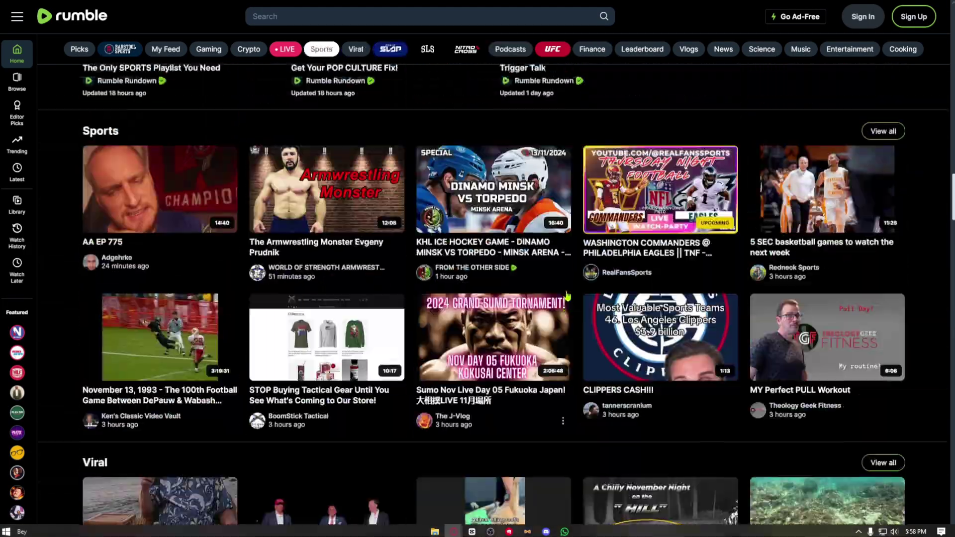
{"action": "scroll", "coordinate": [567, 297], "scroll_direction": "up", "scroll_amount": 5}
{"action": "scroll", "coordinate": [567, 296], "scroll_direction": "up", "scroll_amount": 5}
{"action": "scroll", "coordinate": [567, 297], "scroll_direction": "up", "scroll_amount": 3}
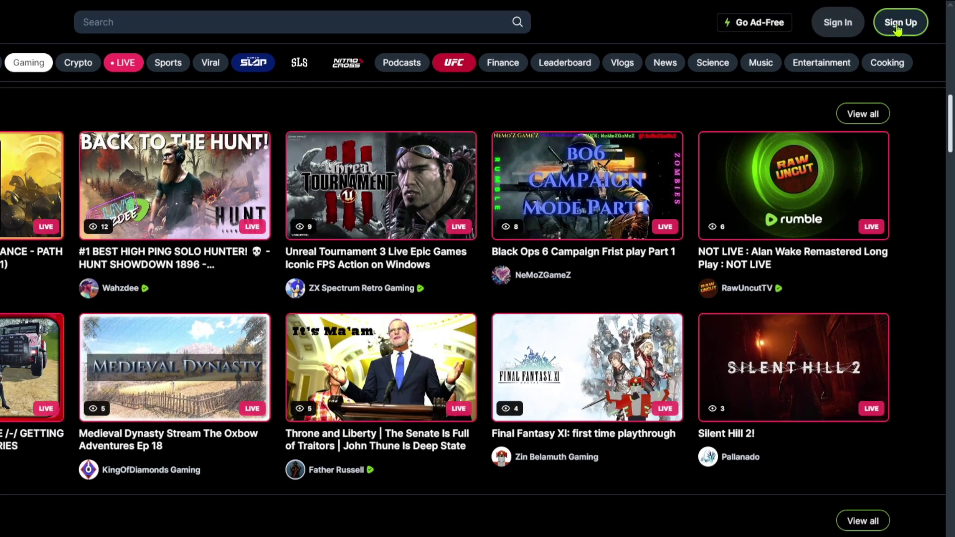
Step: Open Rumble's Sign Up form to register a free account
{"action": "left_click", "coordinate": [899, 25]}
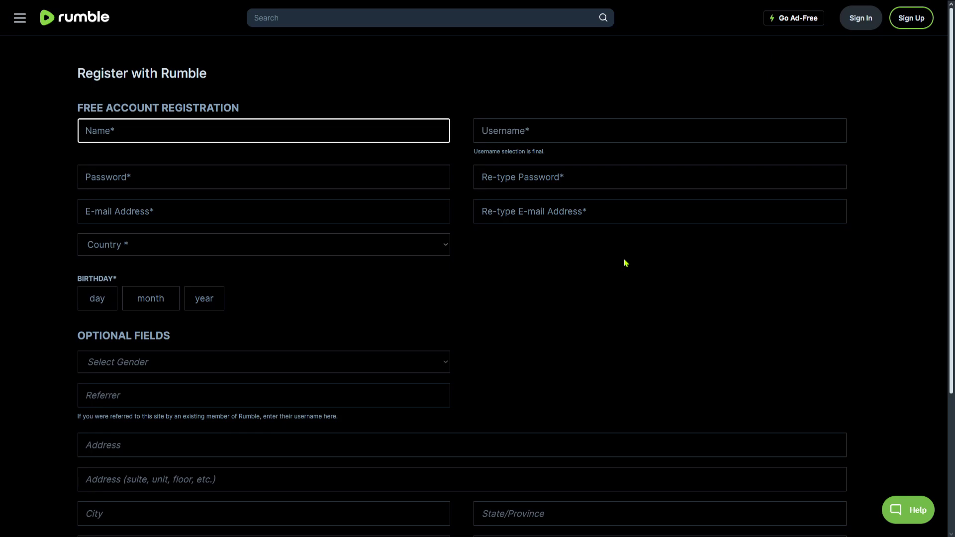
{"action": "scroll", "coordinate": [371, 250], "scroll_direction": "down", "scroll_amount": 2}
{"action": "scroll", "coordinate": [431, 245], "scroll_direction": "down", "scroll_amount": 1}
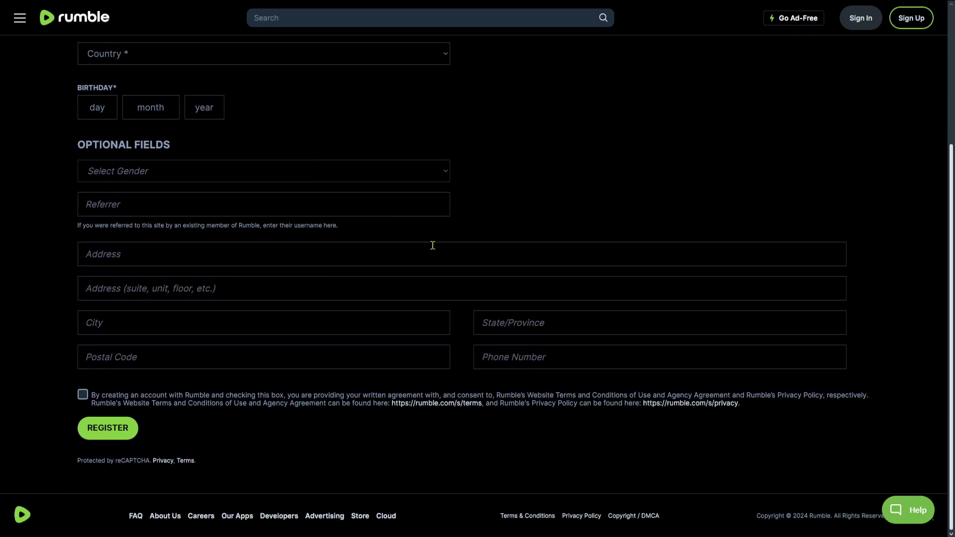
{"action": "scroll", "coordinate": [374, 272], "scroll_direction": "up", "scroll_amount": 3}
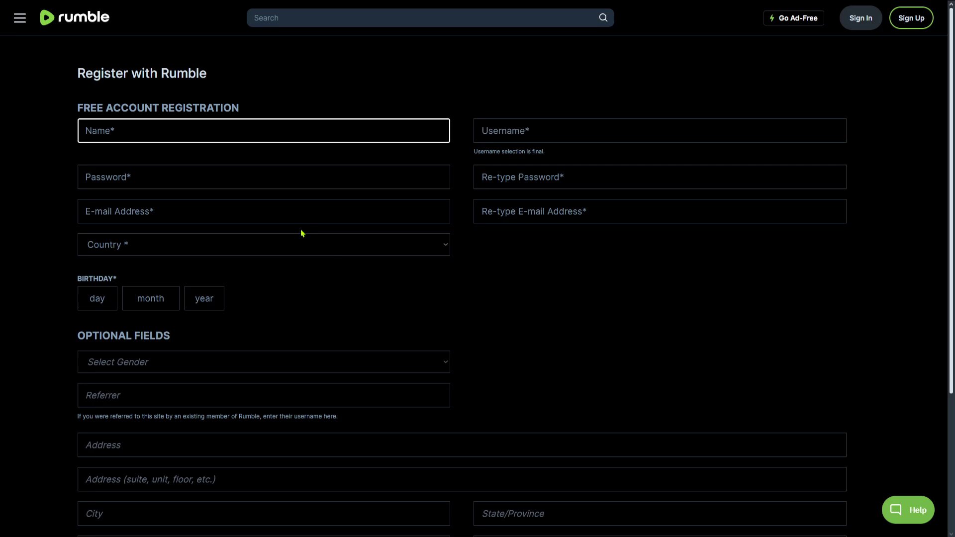
{"action": "scroll", "coordinate": [300, 232], "scroll_direction": "down", "scroll_amount": 1}
{"action": "scroll", "coordinate": [289, 237], "scroll_direction": "down", "scroll_amount": 1}
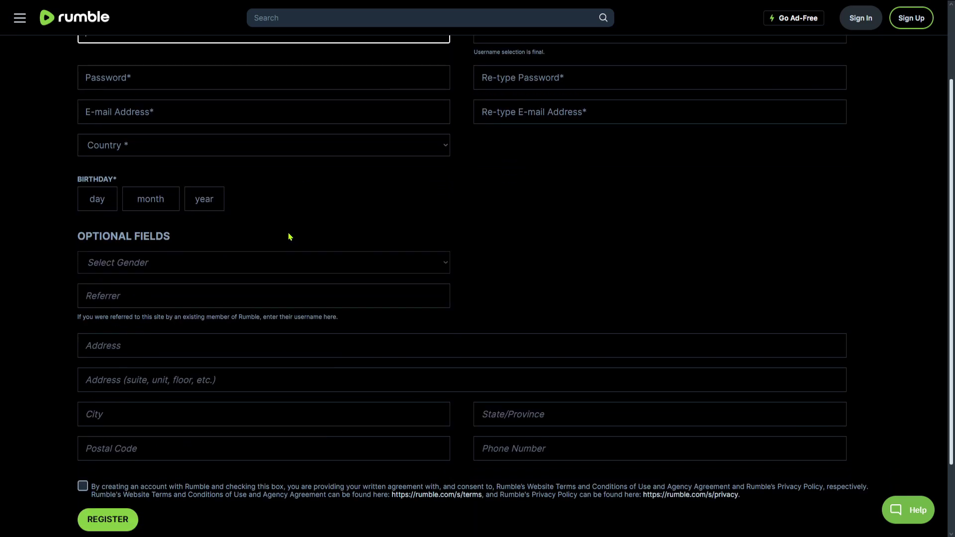
{"action": "scroll", "coordinate": [288, 237], "scroll_direction": "down", "scroll_amount": 1}
{"action": "scroll", "coordinate": [287, 238], "scroll_direction": "down", "scroll_amount": 1}
{"action": "scroll", "coordinate": [288, 237], "scroll_direction": "up", "scroll_amount": 4}
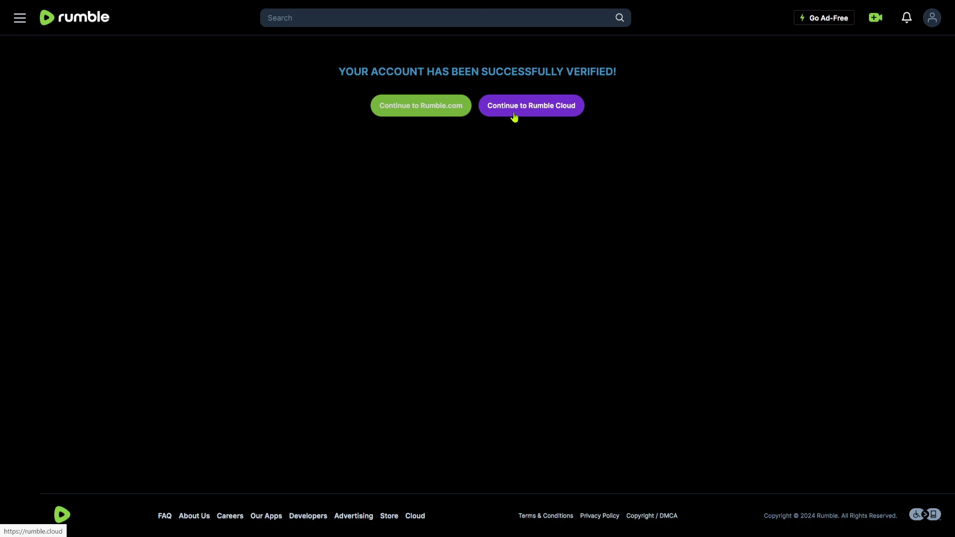
Step: Continue from the verification page to Rumble.com, now signed in
{"action": "left_click", "coordinate": [425, 116]}
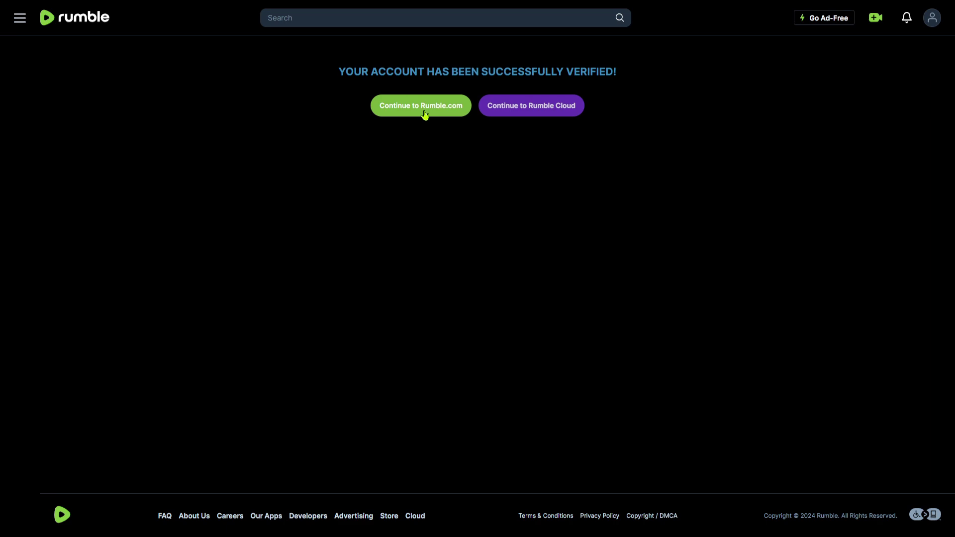
{"action": "left_click", "coordinate": [422, 116]}
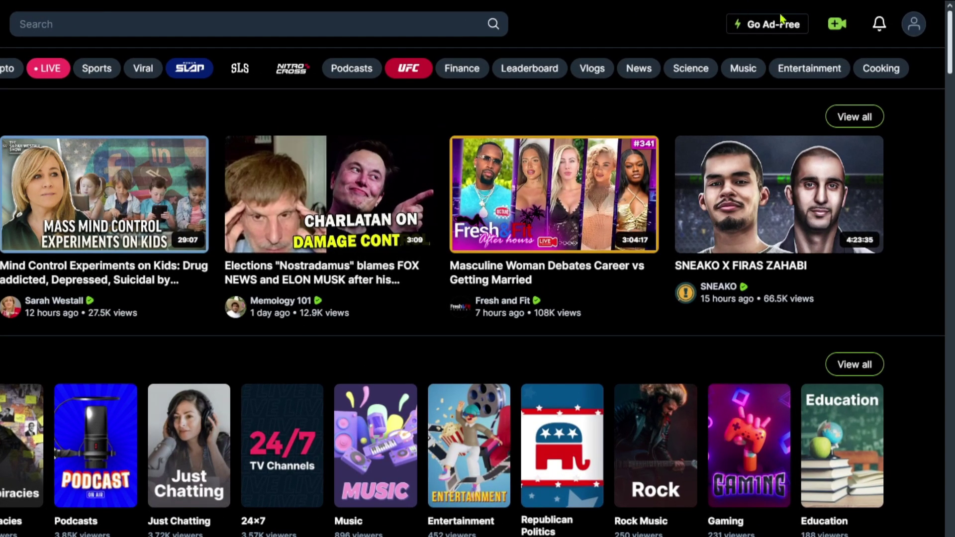
Step: Open Rumble's Upload Video page from the green camera menu, then reopen the menu
{"action": "left_click", "coordinate": [836, 25]}
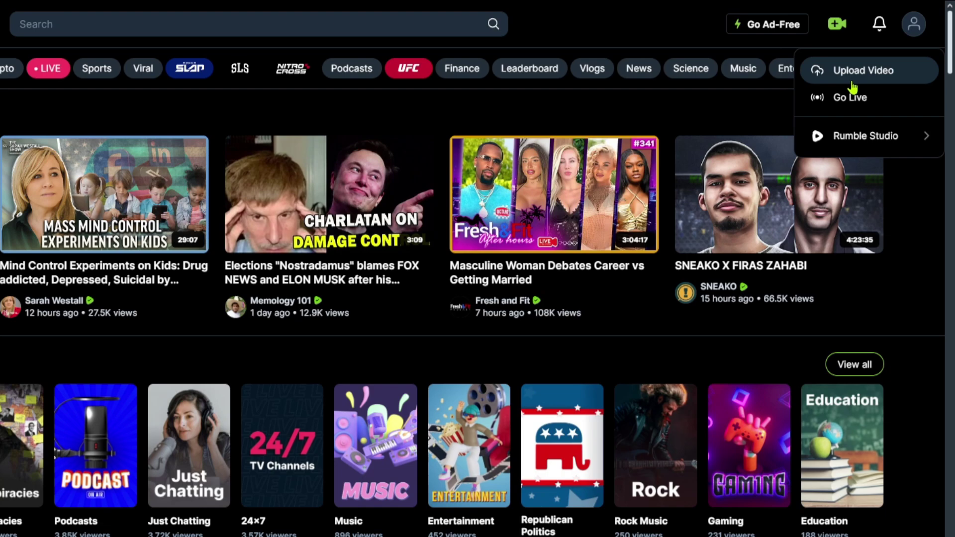
{"action": "left_click", "coordinate": [860, 71]}
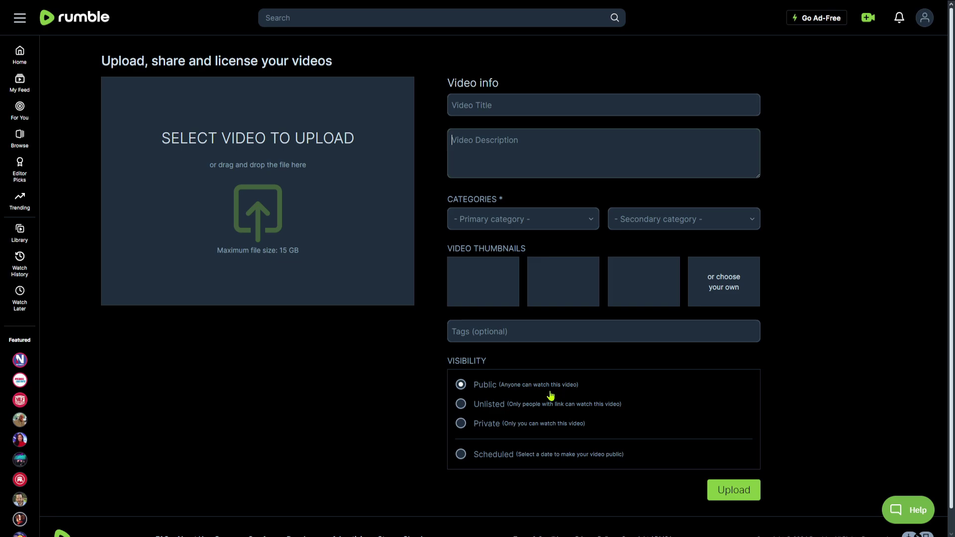
{"action": "left_click", "coordinate": [867, 19]}
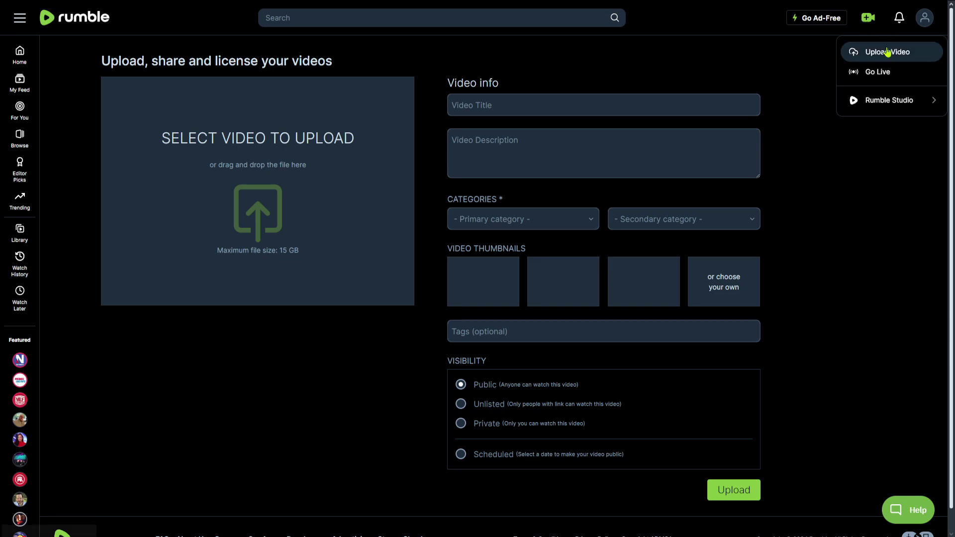
Step: Leave the upload page for Go Live and try a new live stream, dismissing the refusal error
{"action": "left_click", "coordinate": [890, 77]}
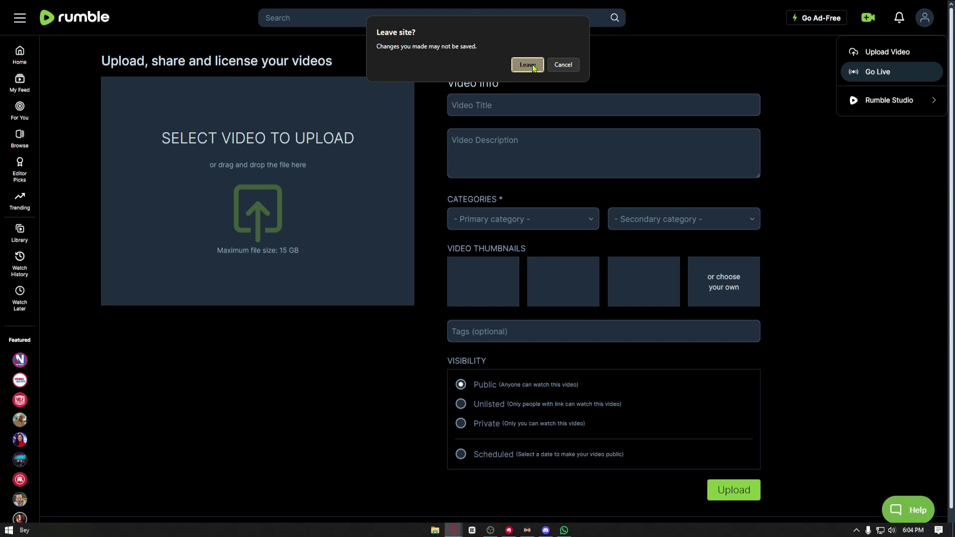
{"action": "left_click", "coordinate": [563, 64]}
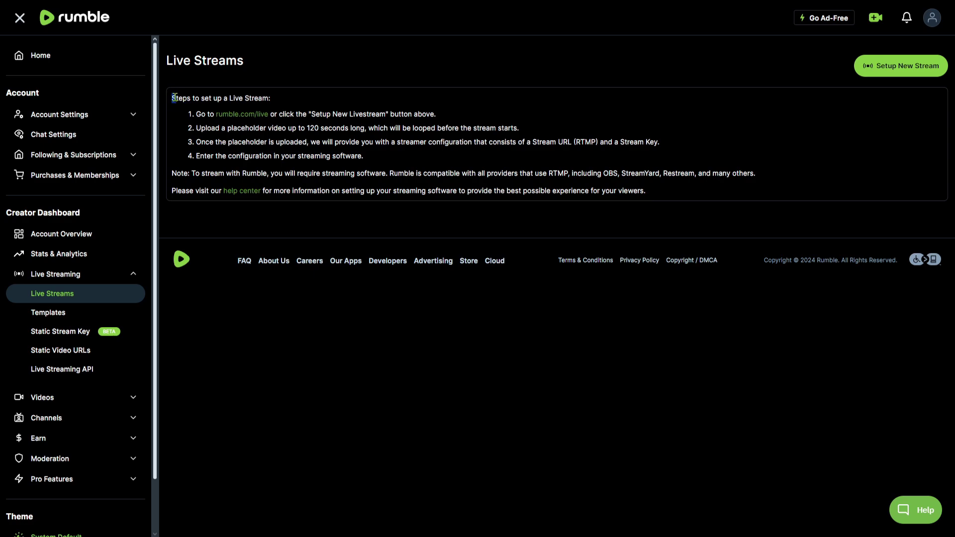
{"action": "mouse_move", "coordinate": [173, 98]}
{"action": "left_mouse_down"}
{"action": "mouse_move", "coordinate": [399, 101]}
{"action": "mouse_move", "coordinate": [529, 134]}
{"action": "left_mouse_up"}
{"action": "left_click", "coordinate": [528, 136]}
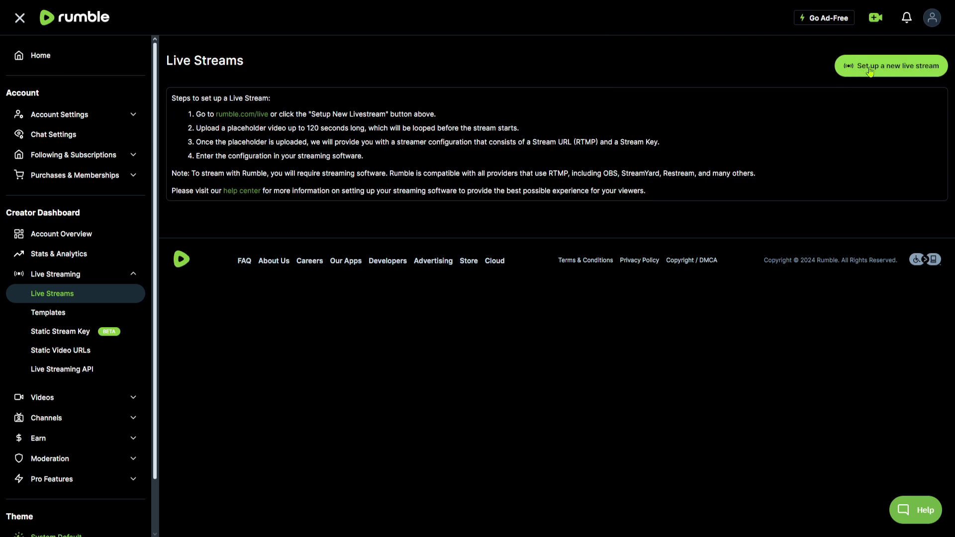
{"action": "left_click", "coordinate": [886, 73]}
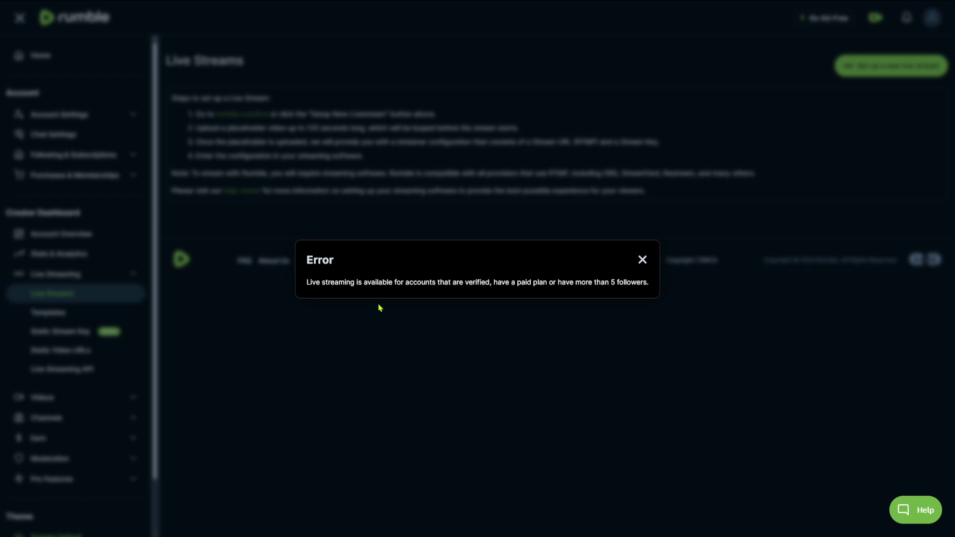
{"action": "left_click", "coordinate": [642, 261]}
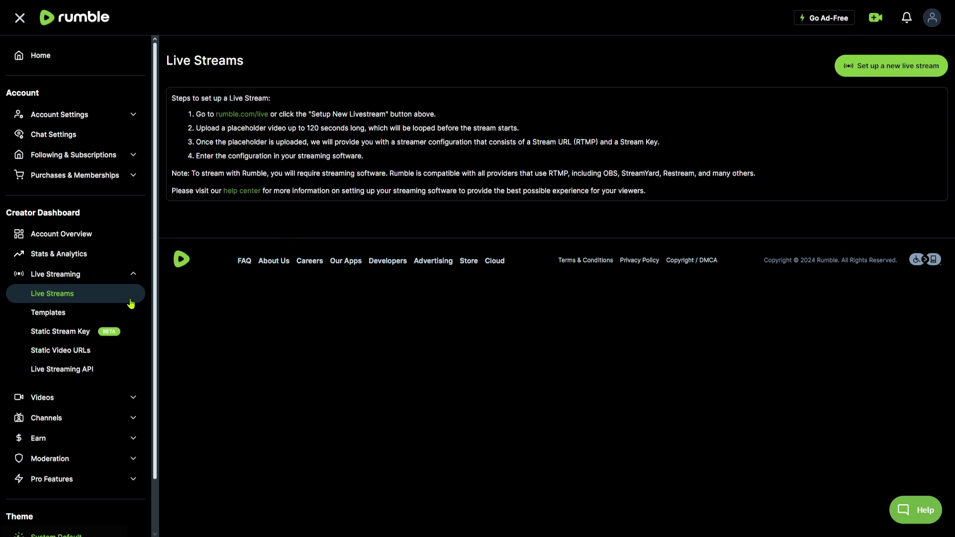
Step: Check the empty Templates and Static Stream Key pages, then exit fullscreen with F11
{"action": "left_click", "coordinate": [58, 322]}
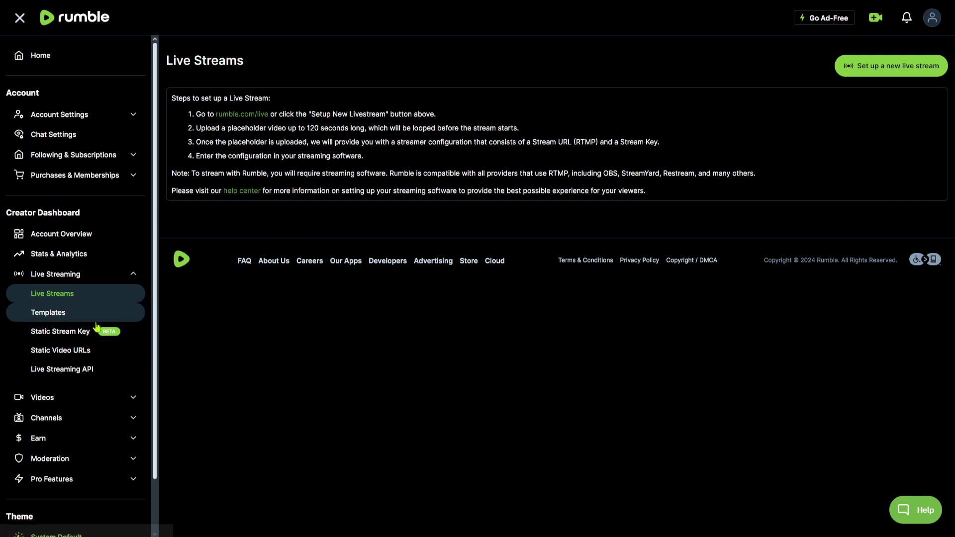
{"action": "left_click", "coordinate": [71, 341]}
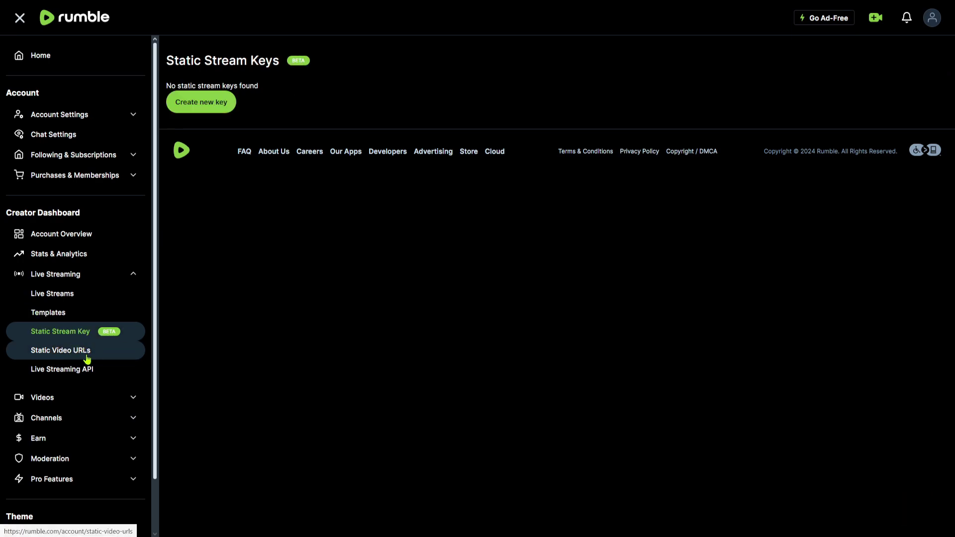
{"action": "left_click", "coordinate": [84, 315]}
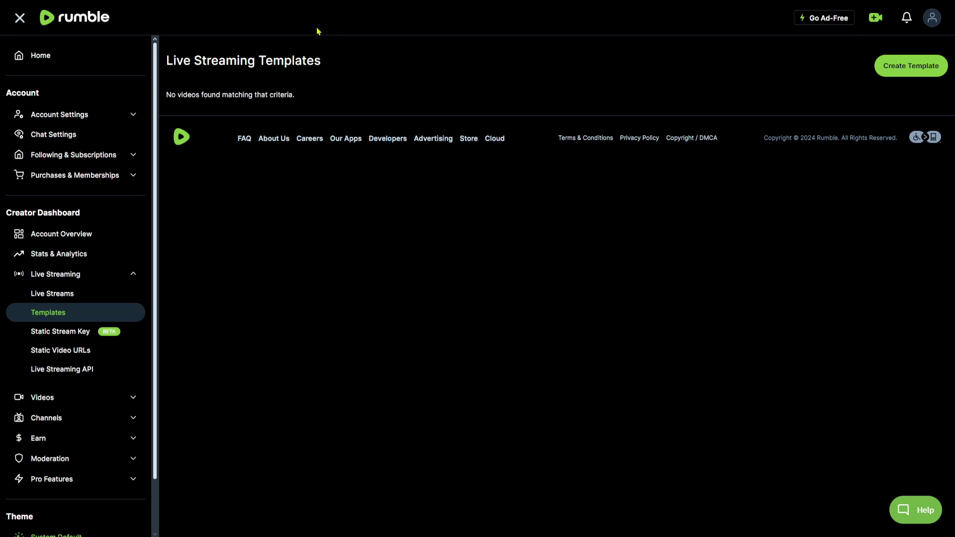
{"action": "key", "text": "F11"}
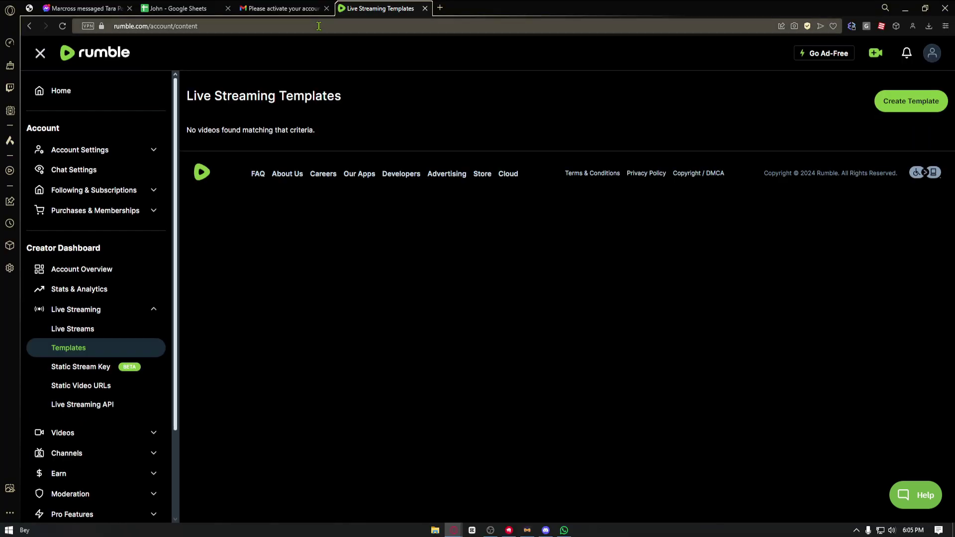
Step: In a new tab, reach the OBS Studio homepage through a Google search for 'obs'
{"action": "left_click", "coordinate": [441, 8]}
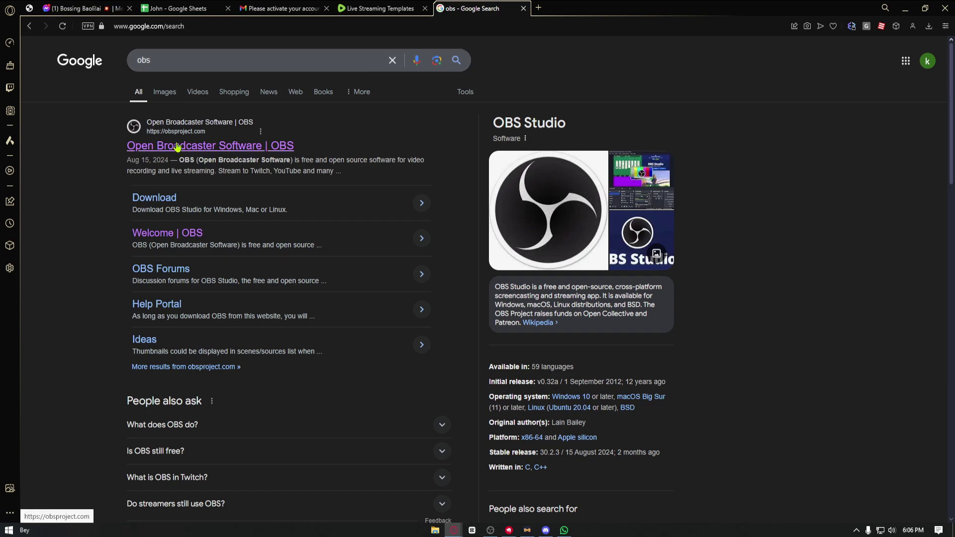
{"action": "left_click", "coordinate": [183, 150]}
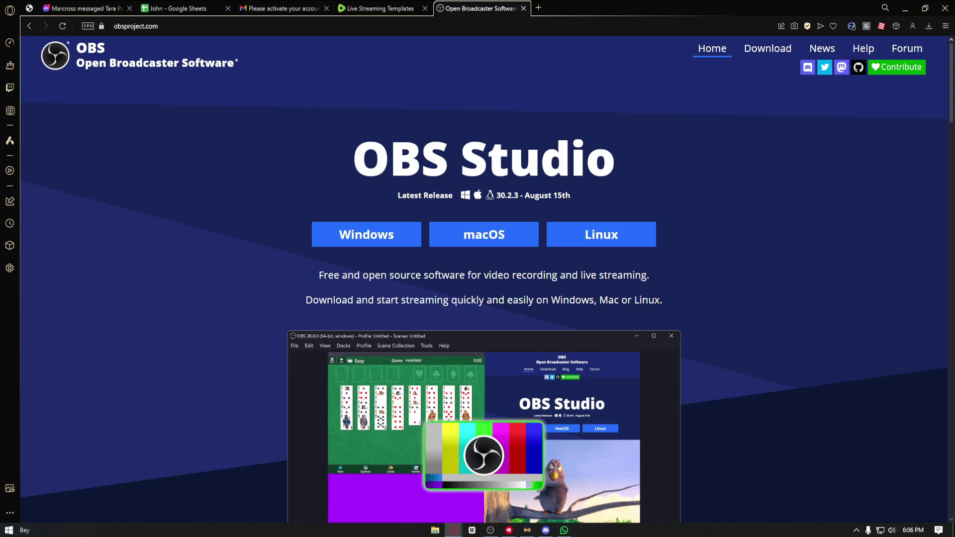
Step: Bring up OBS Studio, reposition it, and open its Stream settings
{"action": "left_click", "coordinate": [490, 529]}
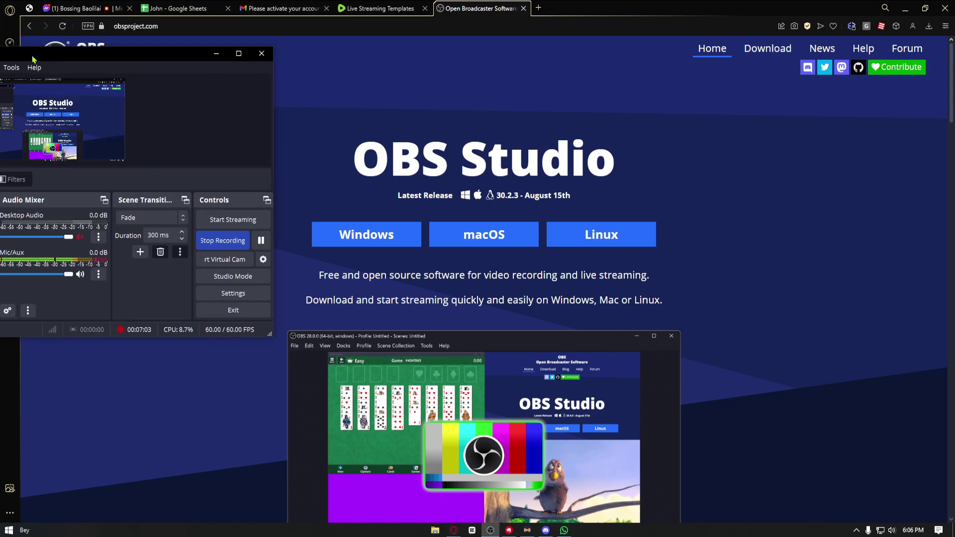
{"action": "left_click_drag", "start_coordinate": [150, 46], "coordinate": [426, 128]}
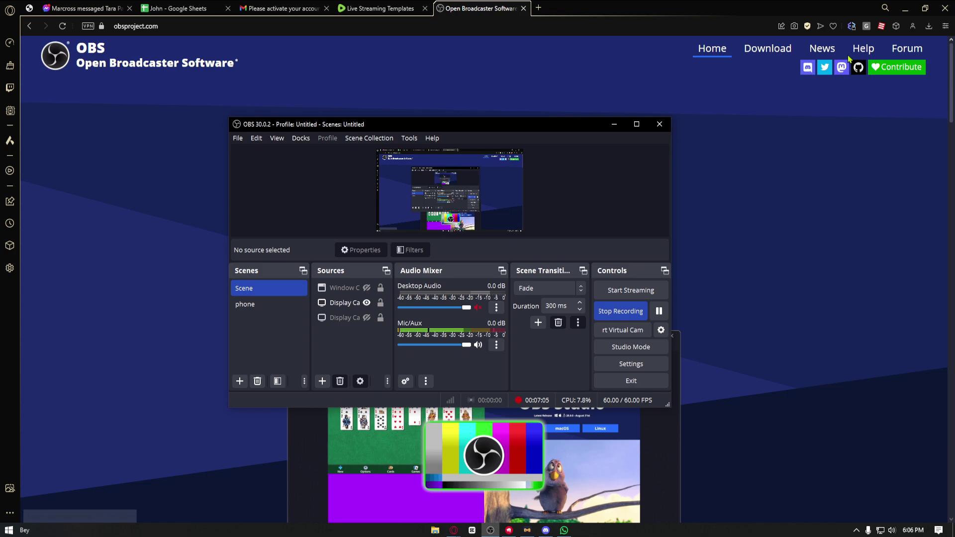
{"action": "left_click", "coordinate": [626, 365]}
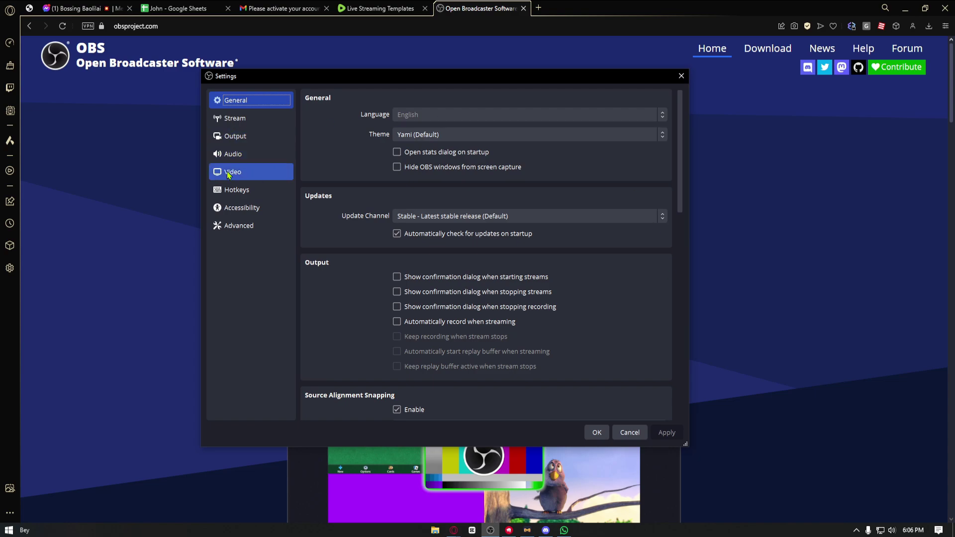
{"action": "left_click", "coordinate": [245, 121]}
Step: Set the streaming Service to Custom... from the full list and focus the Server field
{"action": "left_click", "coordinate": [423, 98]}
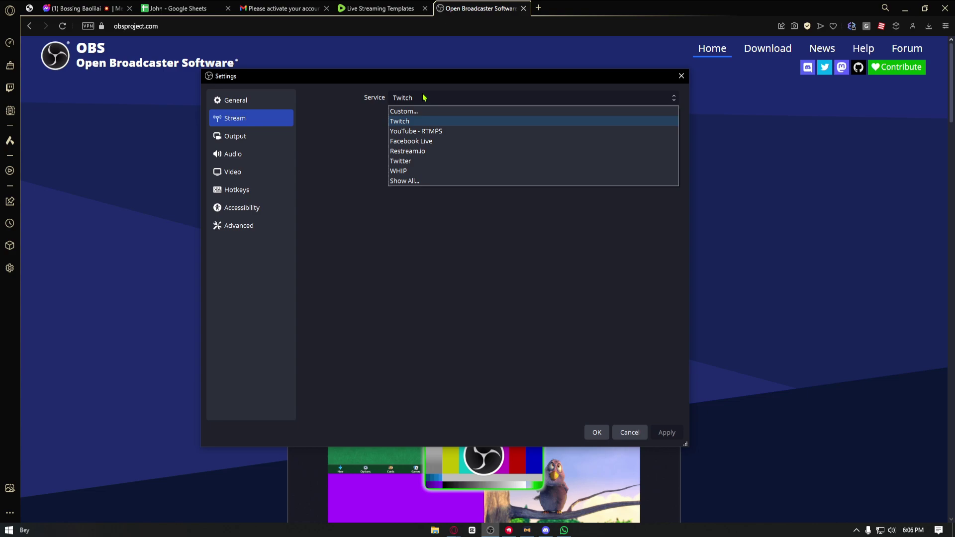
{"action": "left_click", "coordinate": [410, 181]}
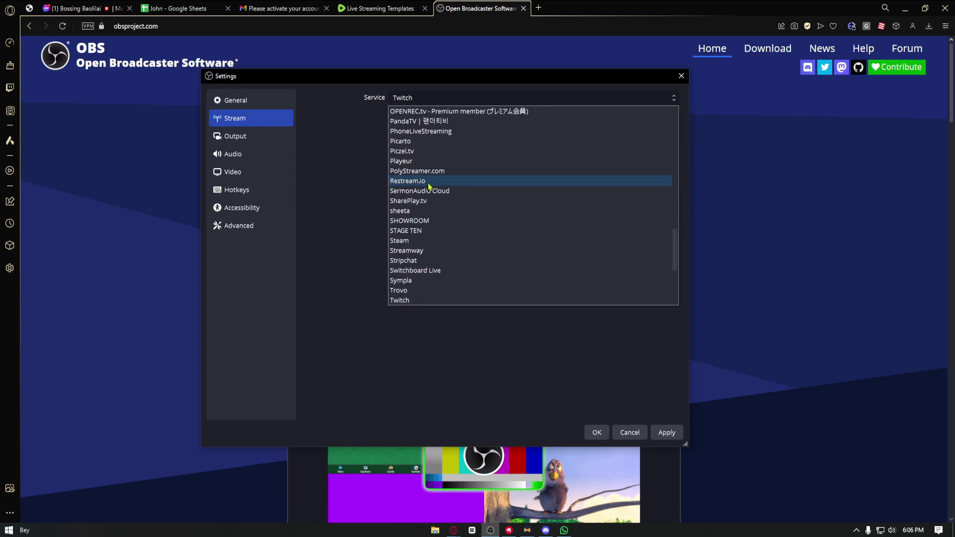
{"action": "scroll", "coordinate": [413, 183], "scroll_direction": "down", "scroll_amount": 4}
{"action": "scroll", "coordinate": [440, 187], "scroll_direction": "down", "scroll_amount": 1}
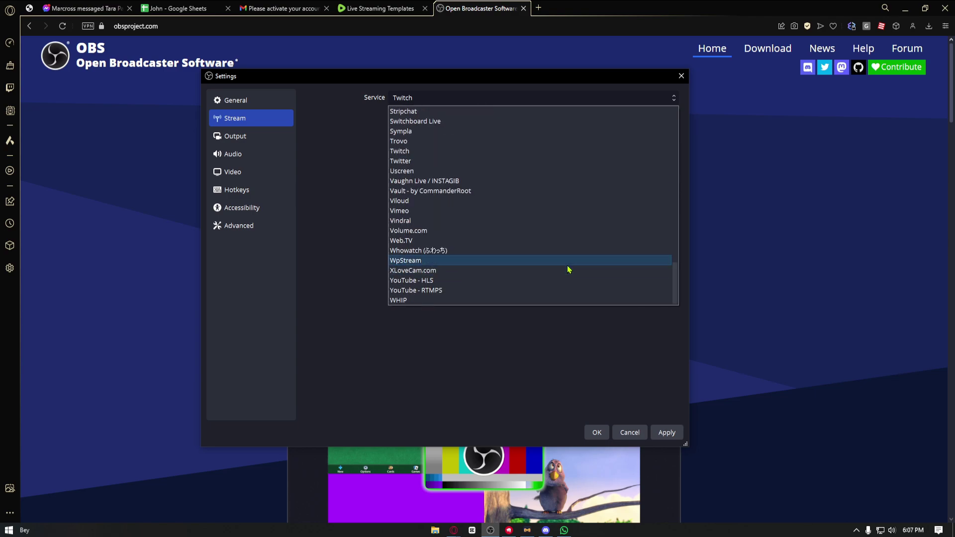
{"action": "scroll", "coordinate": [564, 269], "scroll_direction": "up", "scroll_amount": 8}
{"action": "scroll", "coordinate": [560, 269], "scroll_direction": "up", "scroll_amount": 8}
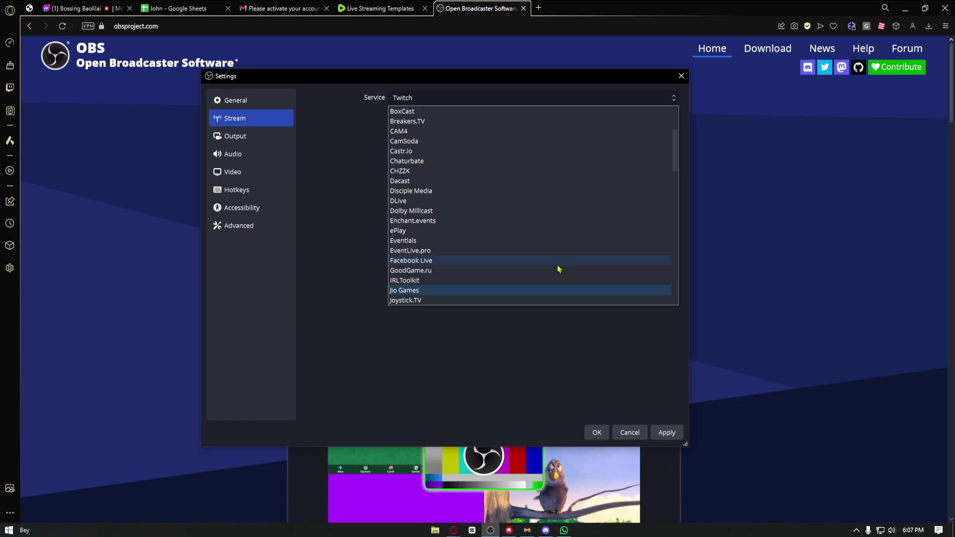
{"action": "scroll", "coordinate": [559, 269], "scroll_direction": "up", "scroll_amount": 6}
{"action": "left_click", "coordinate": [404, 111]}
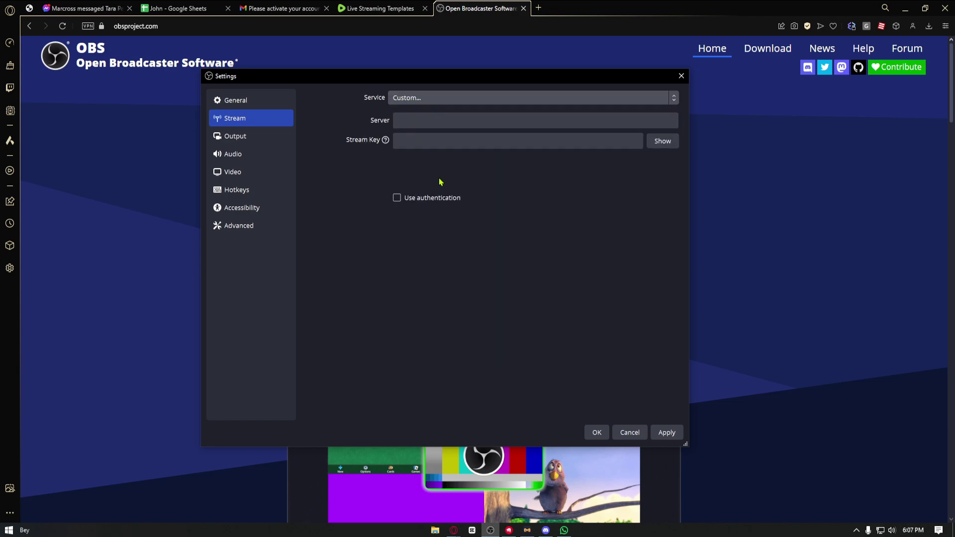
{"action": "left_click", "coordinate": [468, 121]}
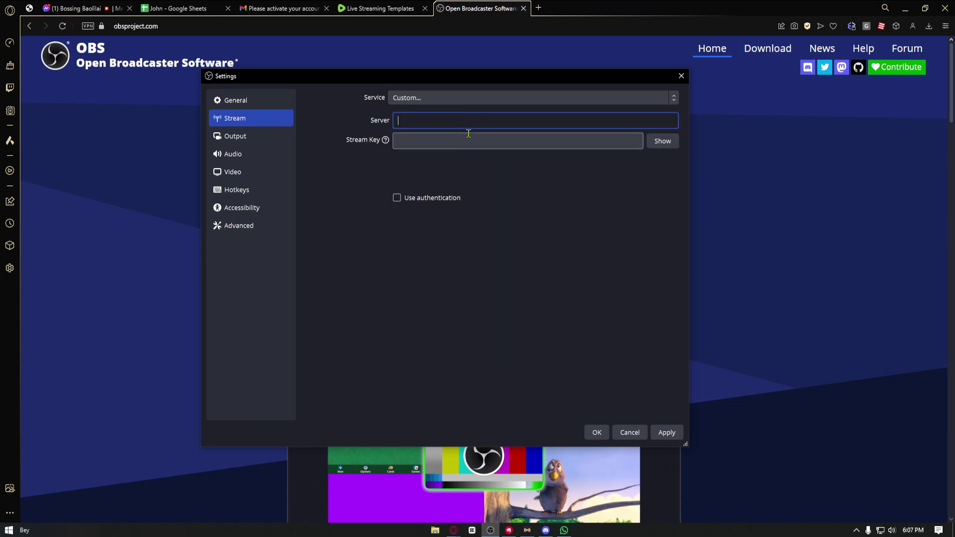
{"action": "left_click", "coordinate": [382, 8]}
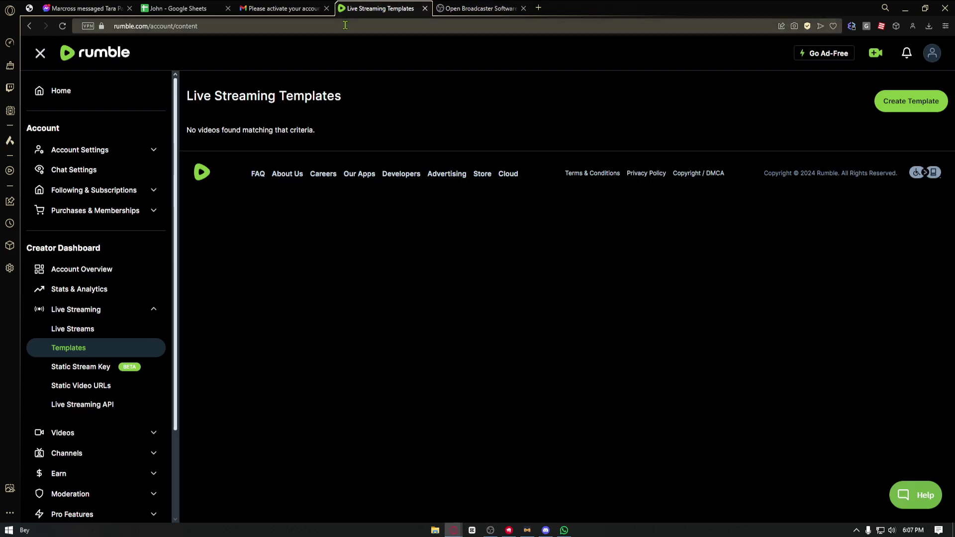
{"action": "left_click", "coordinate": [311, 26]}
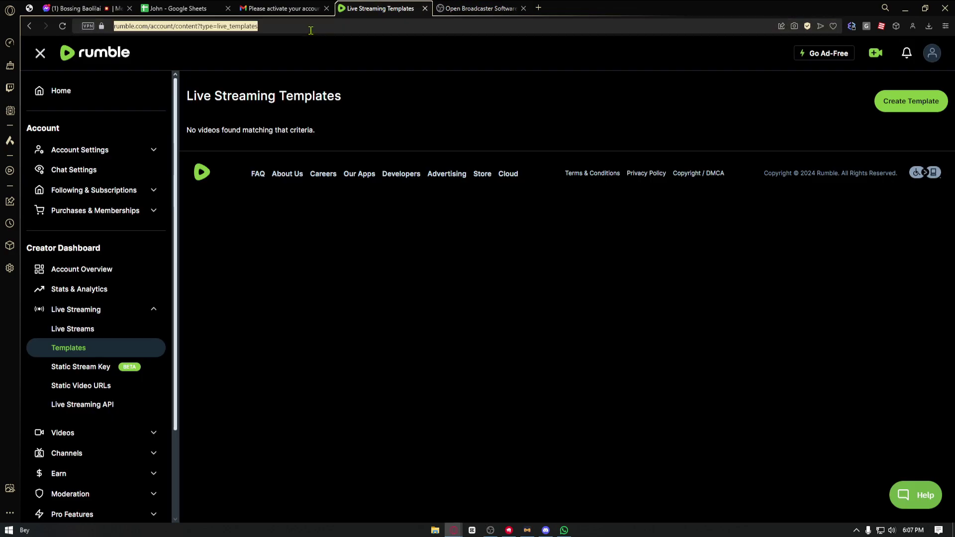
{"action": "key", "text": "alt+Tab"}
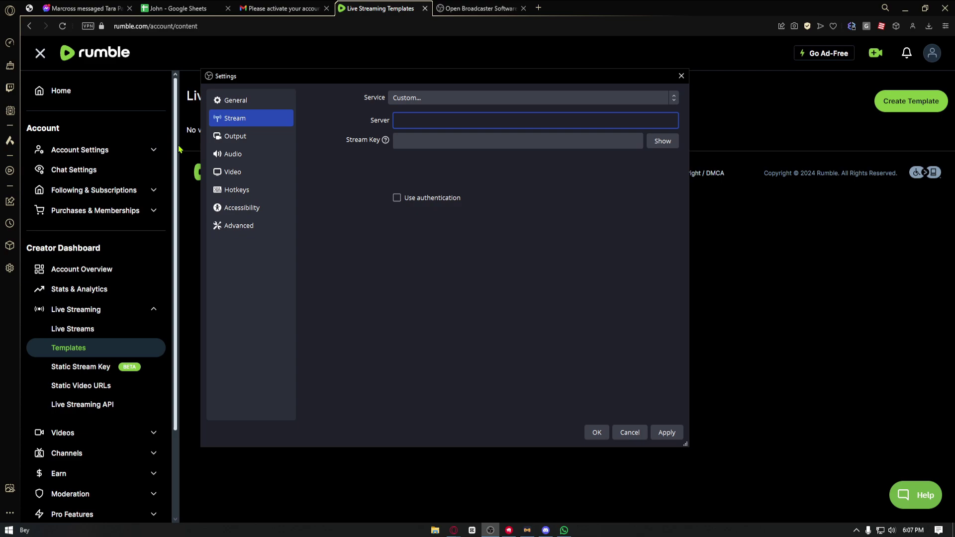
{"action": "type", "text": "https://rumble.com/account/content?type=live_templates"}
{"action": "left_click_drag", "start_coordinate": [588, 120], "coordinate": [461, 122]}
{"action": "key", "text": "BackSpace"}
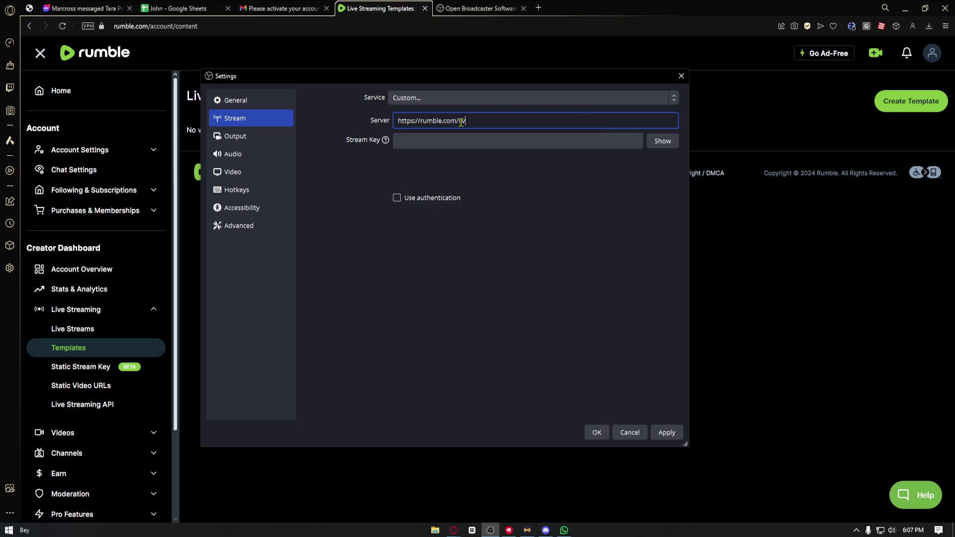
{"action": "type", "text": "e"}
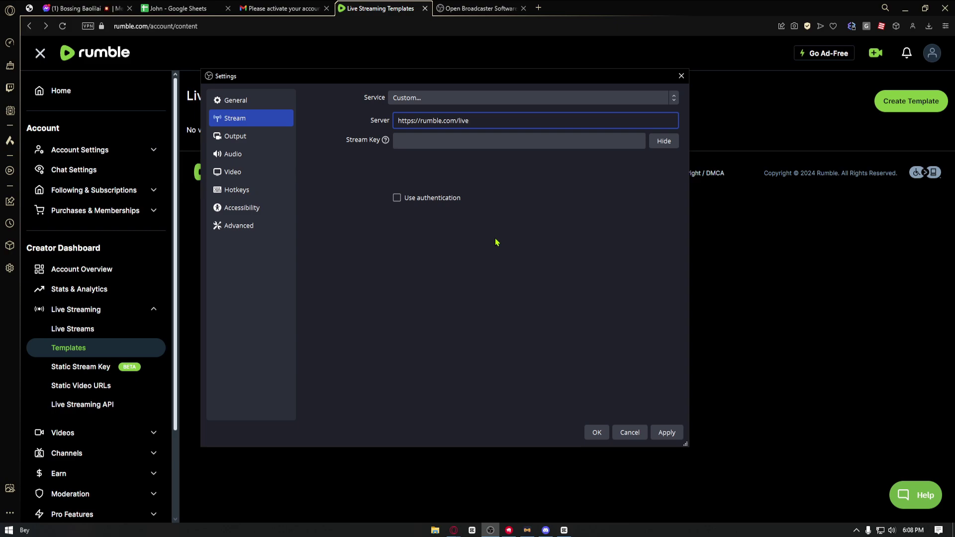
{"action": "left_click", "coordinate": [826, 282]}
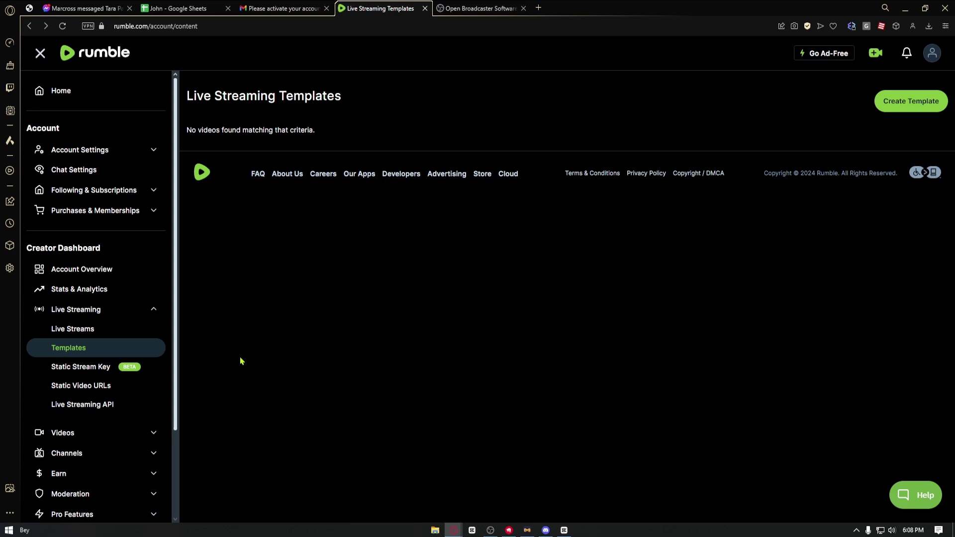
Step: Copy the existing key from Rumble's Static Stream Keys page, then return to OBS
{"action": "left_click", "coordinate": [88, 370]}
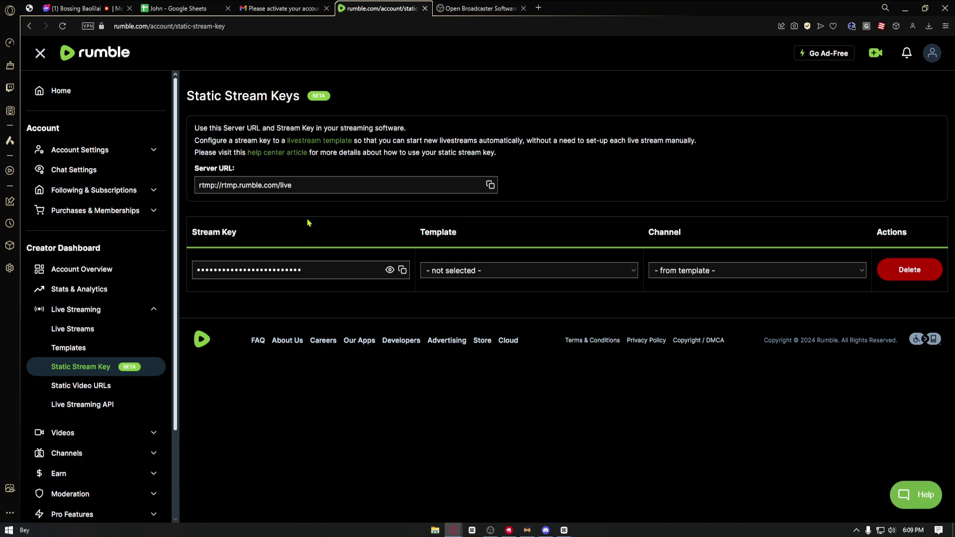
{"action": "left_click", "coordinate": [402, 270]}
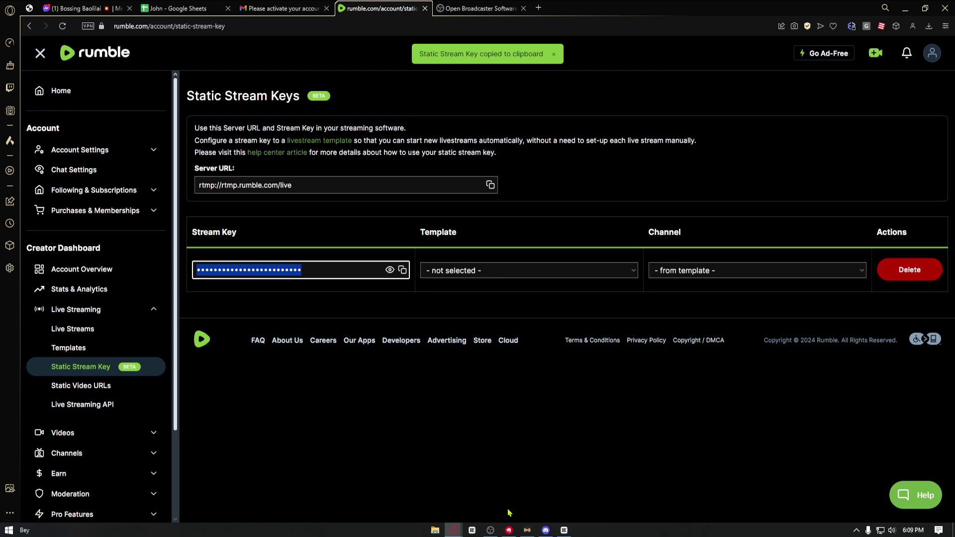
{"action": "left_click", "coordinate": [490, 530]}
Step: Paste the Rumble stream key into OBS's Stream Key field, save with Apply and OK, then return to Rumble
{"action": "left_click_drag", "start_coordinate": [486, 122], "coordinate": [382, 116]}
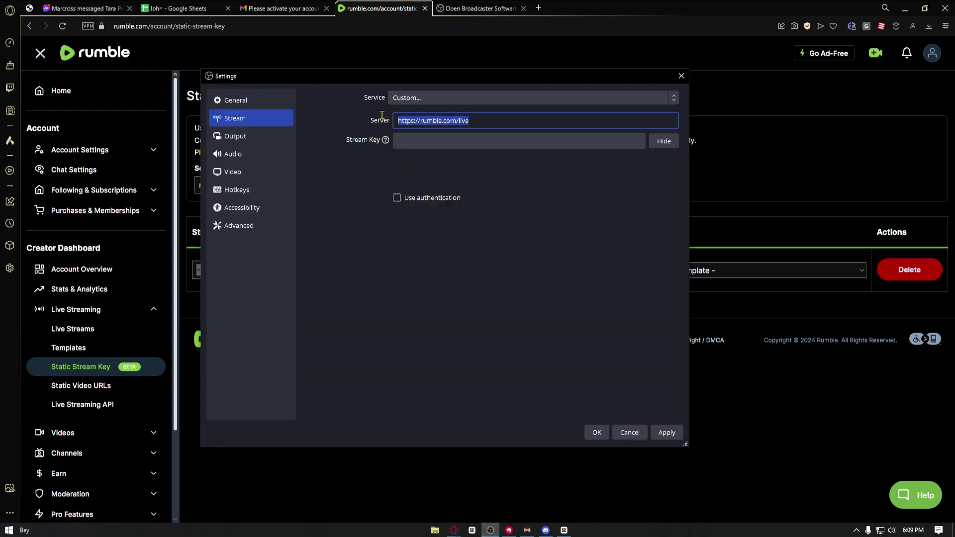
{"action": "left_click", "coordinate": [422, 141]}
{"action": "key", "text": "ctrl+v"}
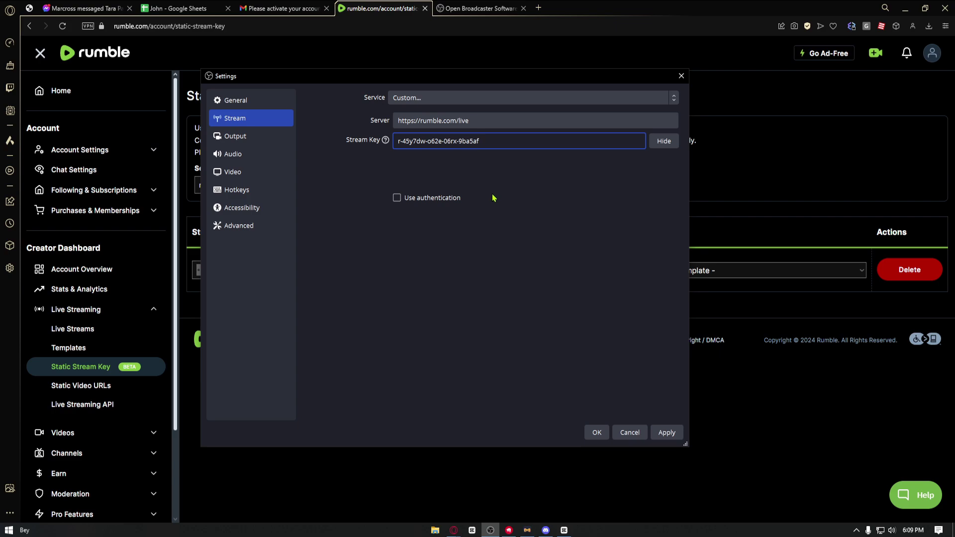
{"action": "left_click", "coordinate": [667, 433]}
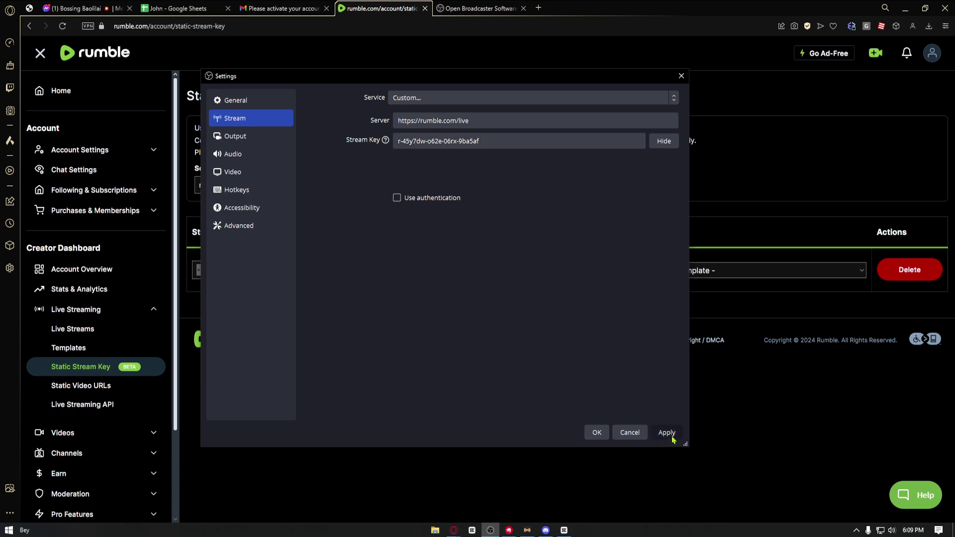
{"action": "left_click", "coordinate": [597, 433]}
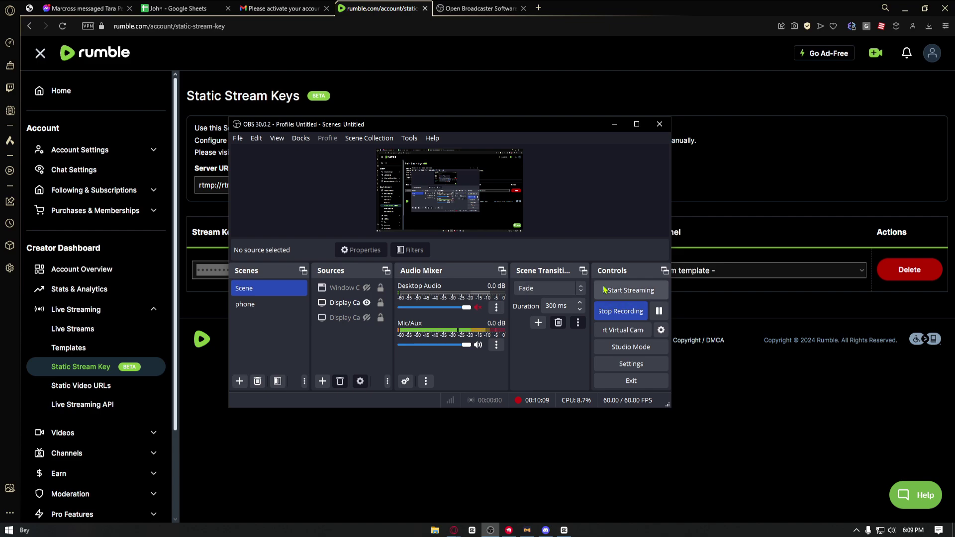
{"action": "mouse_move", "coordinate": [517, 131]}
{"action": "left_mouse_down"}
{"action": "mouse_move", "coordinate": [424, 185]}
{"action": "mouse_move", "coordinate": [595, 175]}
{"action": "left_mouse_up"}
{"action": "left_click", "coordinate": [253, 424]}
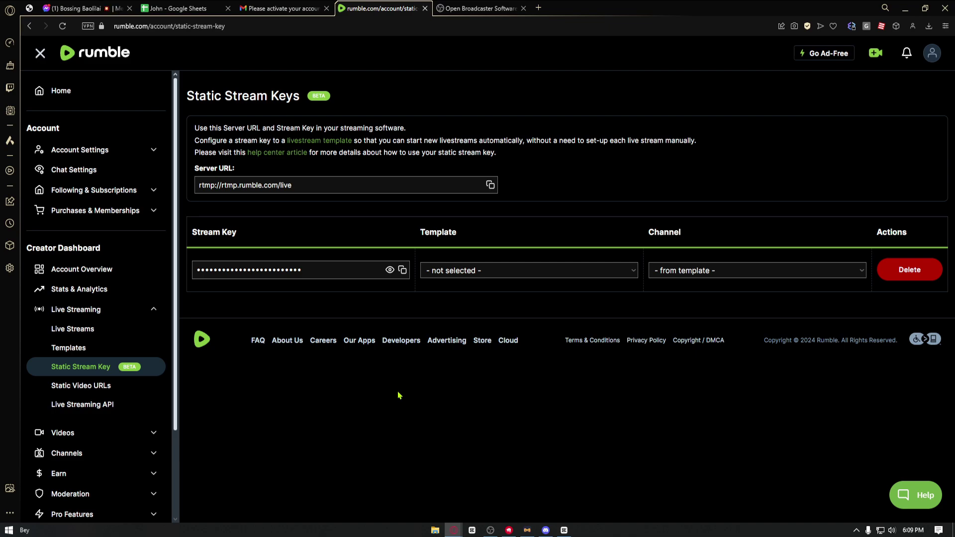
Step: Make the browser fullscreen and expand the Videos and Purchases & Memberships sidebar sections
{"action": "key", "text": "F11"}
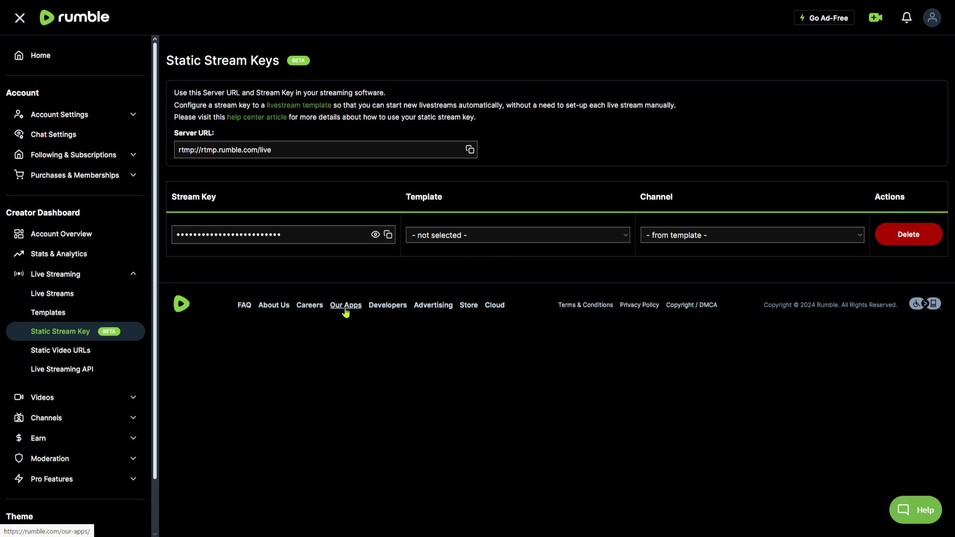
{"action": "scroll", "coordinate": [98, 354], "scroll_direction": "down", "scroll_amount": 2}
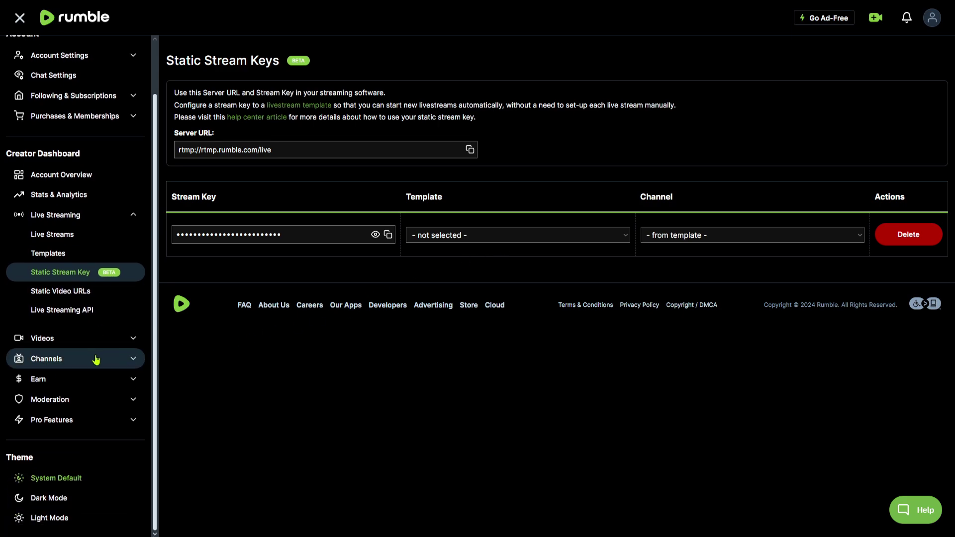
{"action": "left_click", "coordinate": [97, 340]}
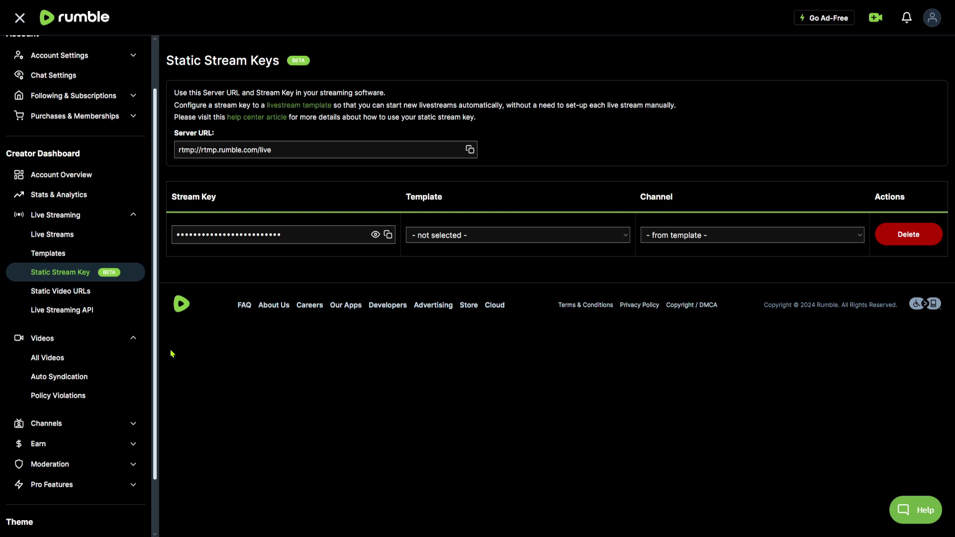
{"action": "scroll", "coordinate": [84, 171], "scroll_direction": "up", "scroll_amount": 2}
{"action": "left_click", "coordinate": [83, 171]}
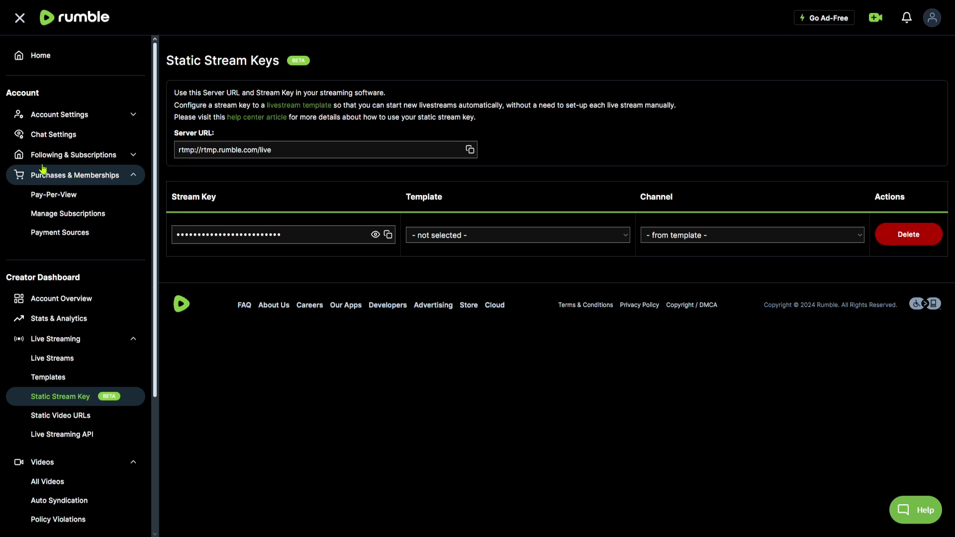
Step: Visit Chat Settings, then open Account Overview from the expanded Account Settings menu
{"action": "left_click", "coordinate": [50, 140]}
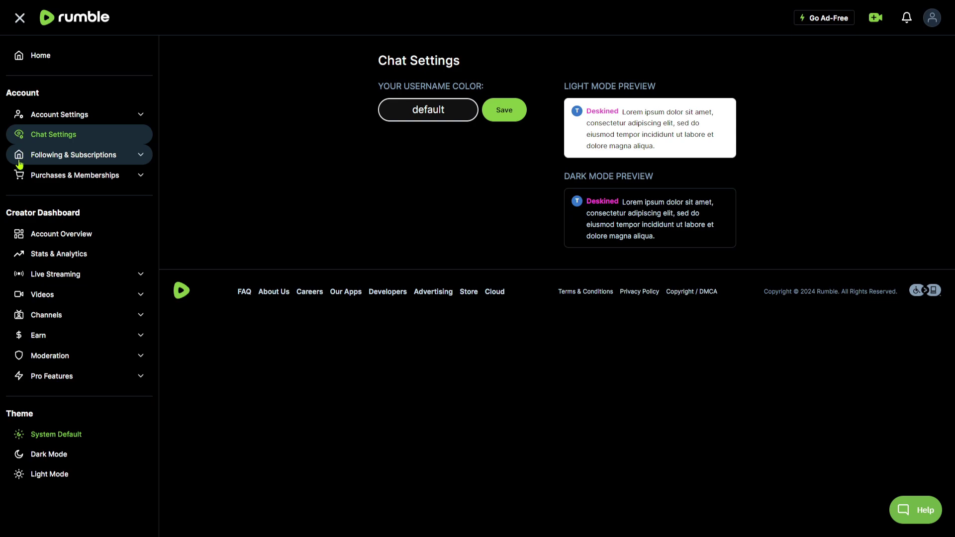
{"action": "left_click", "coordinate": [60, 114]}
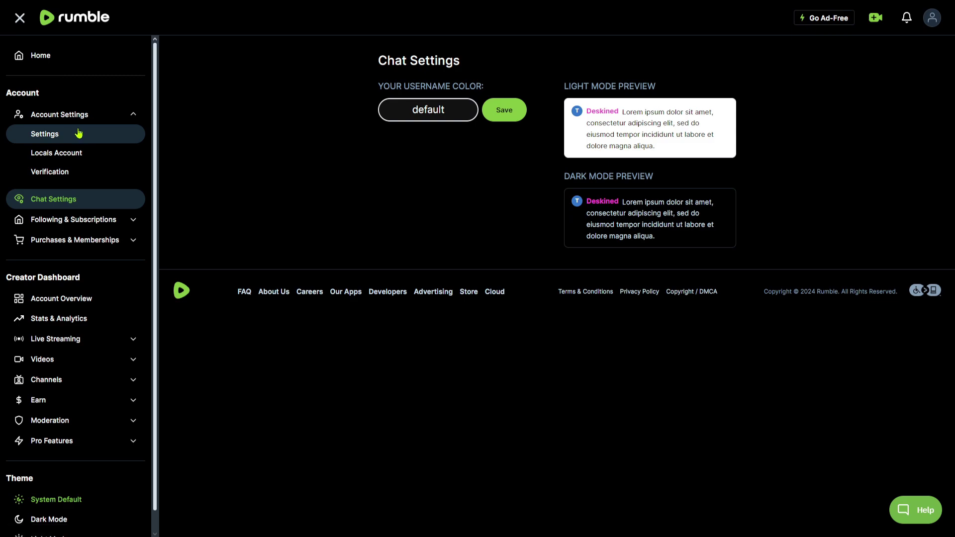
{"action": "left_click", "coordinate": [47, 299]}
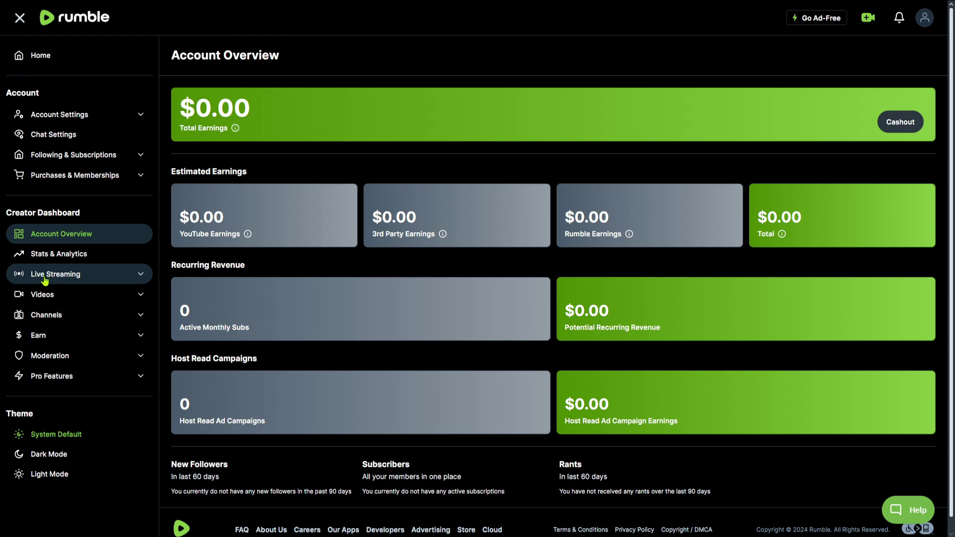
{"action": "scroll", "coordinate": [462, 396], "scroll_direction": "down", "scroll_amount": 1}
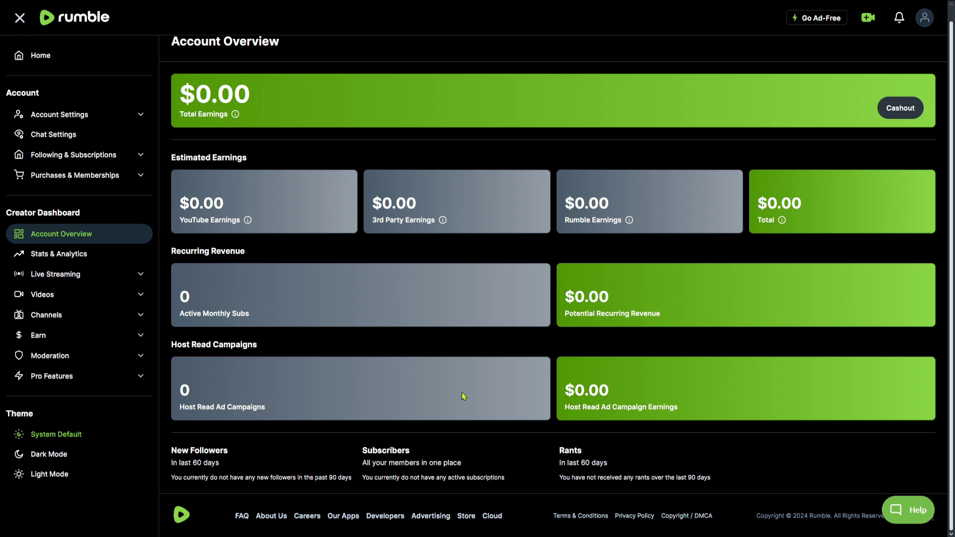